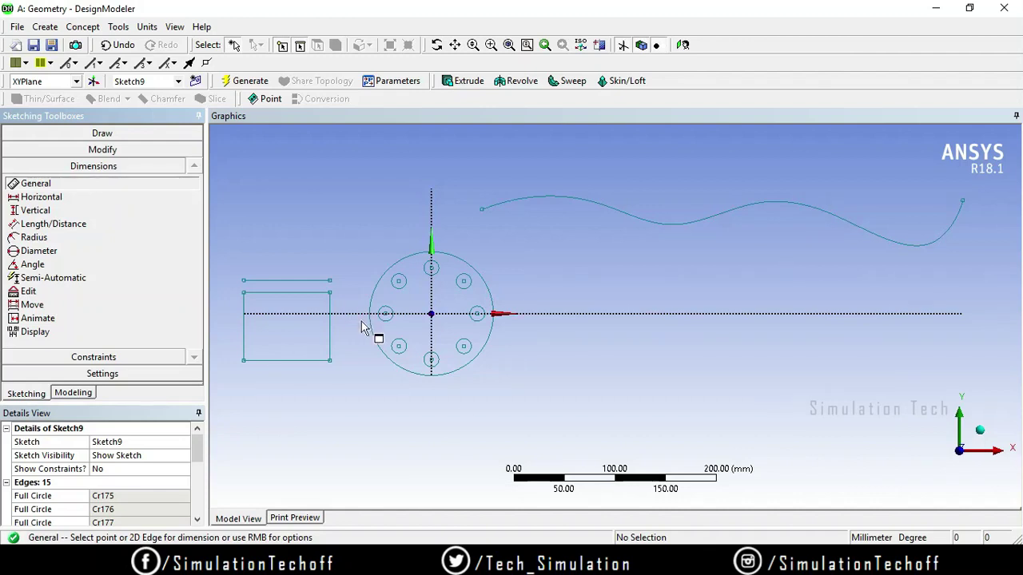
middle_click_drag(380, 325, 466, 318, "ctrl")
scroll(466, 317, "up", 3)
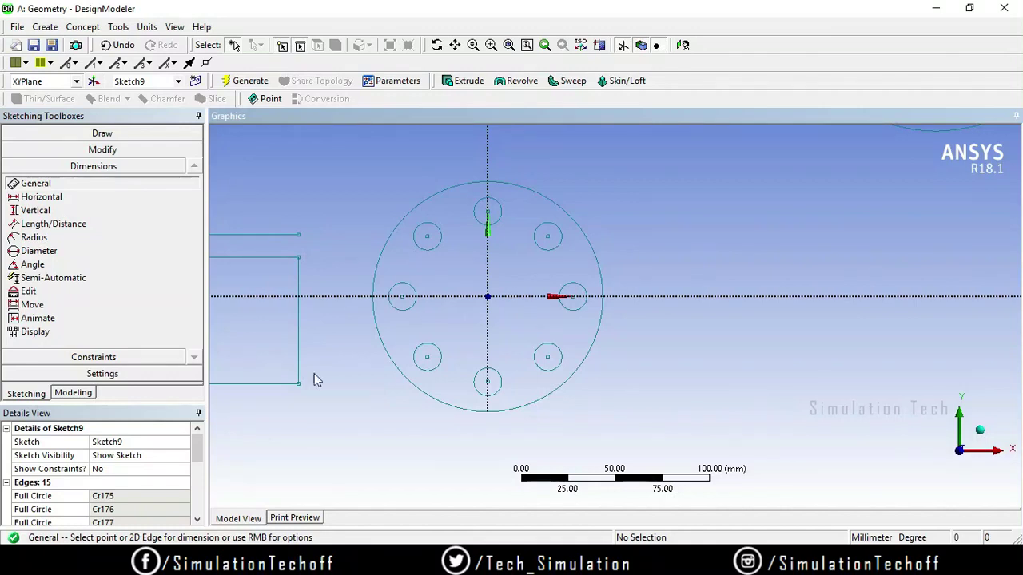
scroll(679, 284, "down", 2)
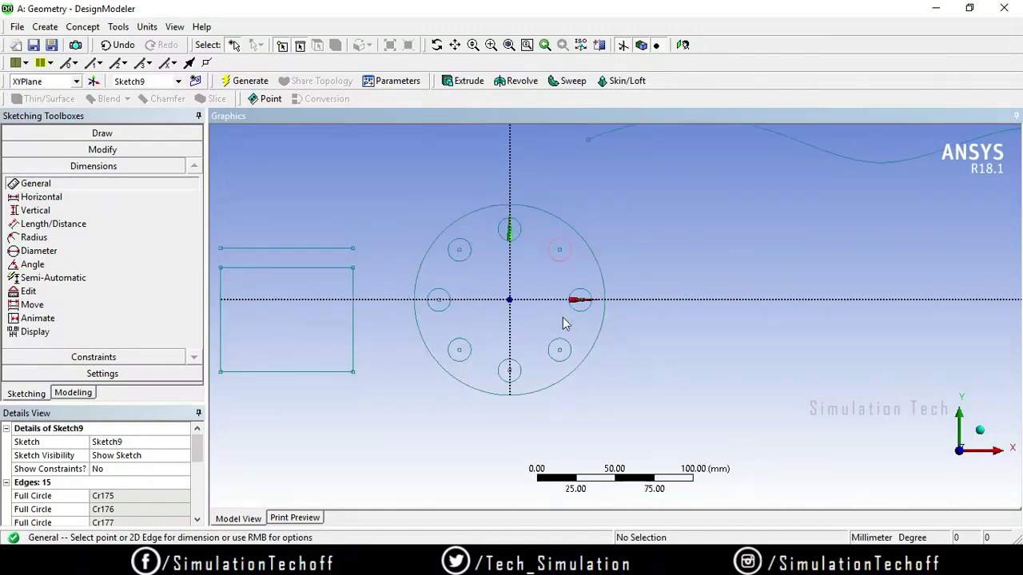
scroll(573, 366, "down", 2)
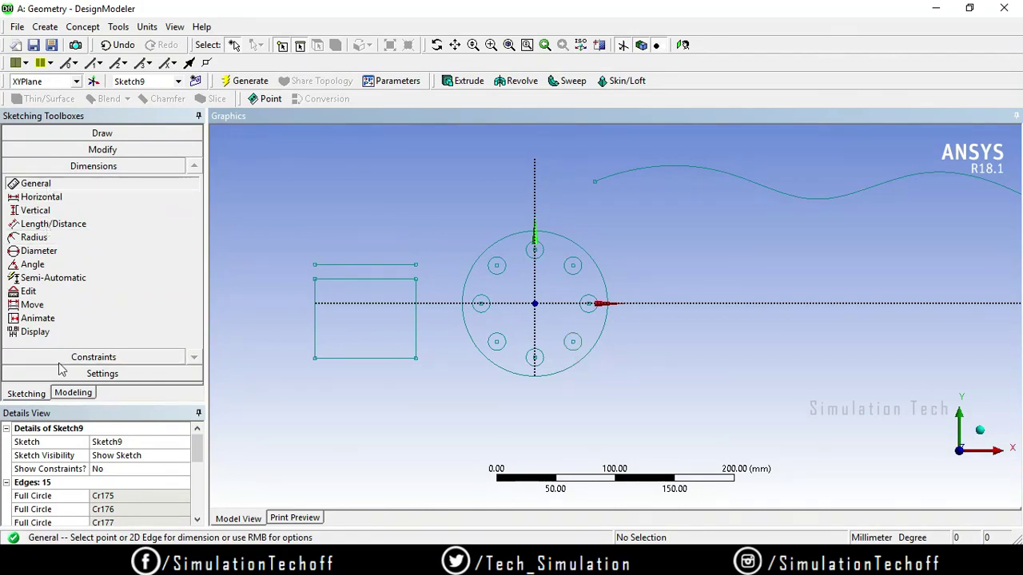
Step: Delete the existing Sketch9 from the XYPlane
left_click(71, 394)
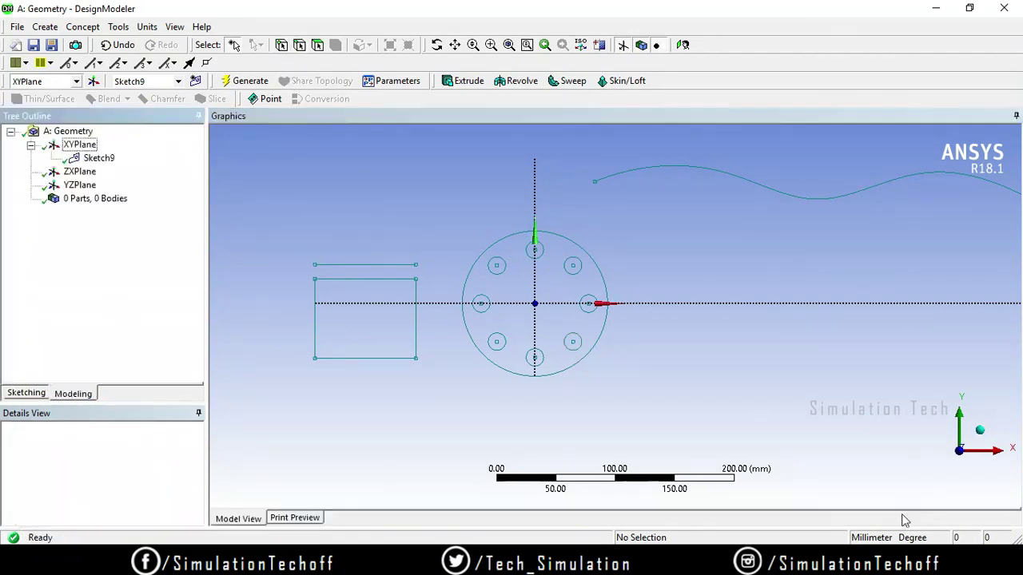
left_click(97, 160)
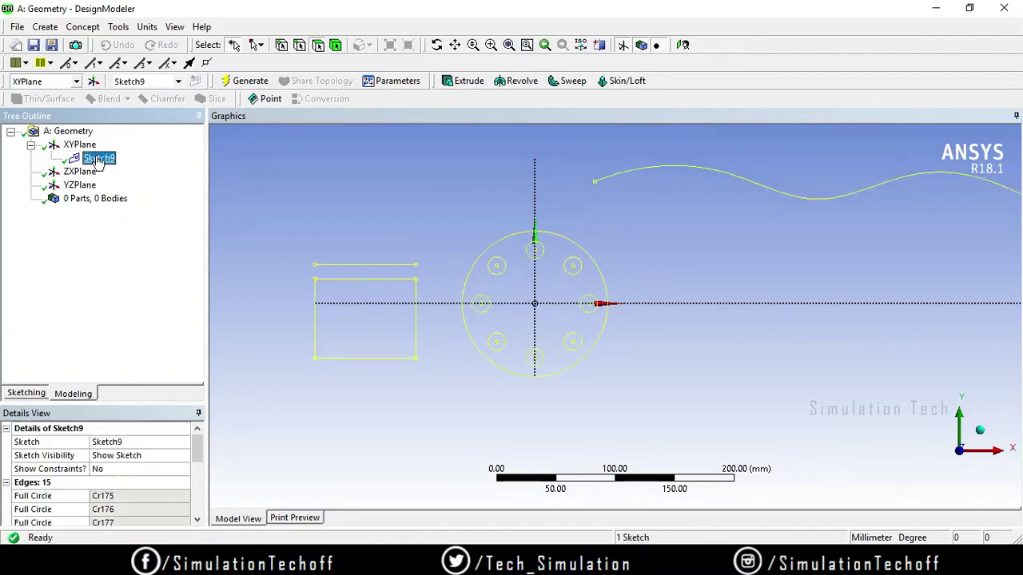
right_click(97, 162)
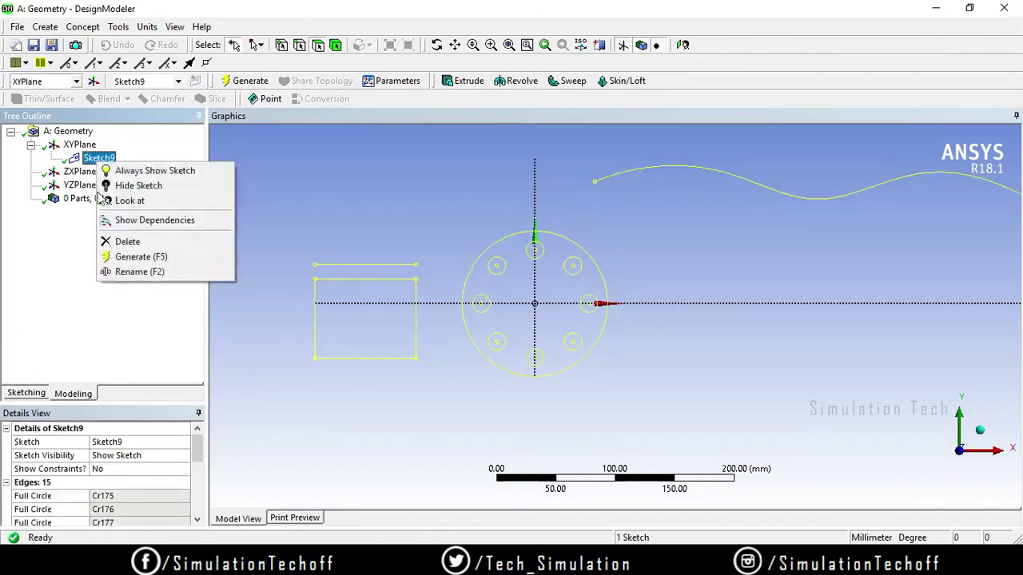
left_click(105, 241)
left_click(450, 338)
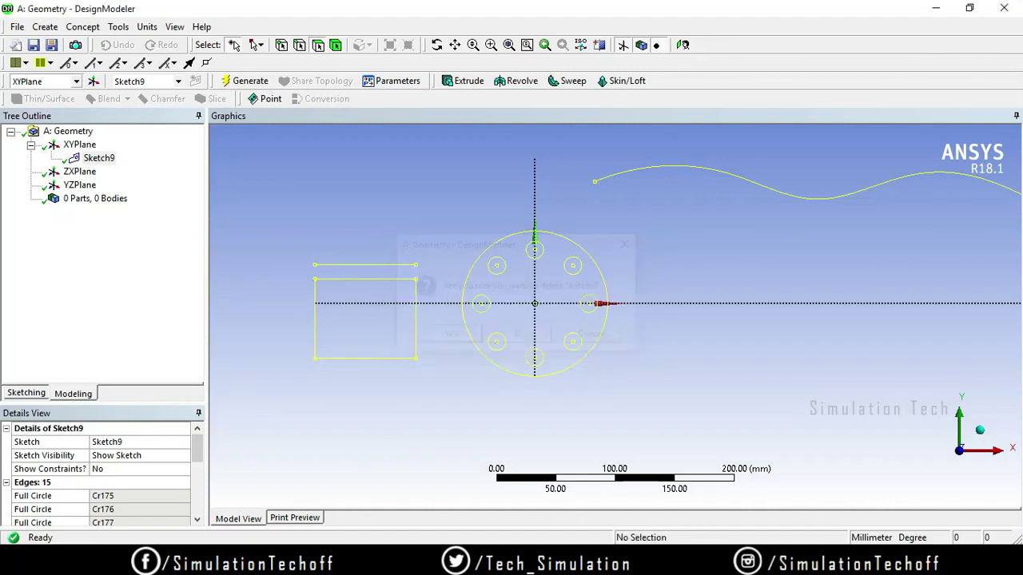
Step: Create a new sketch on the XYPlane and view the plane face-on
left_click(683, 44)
left_click(78, 146)
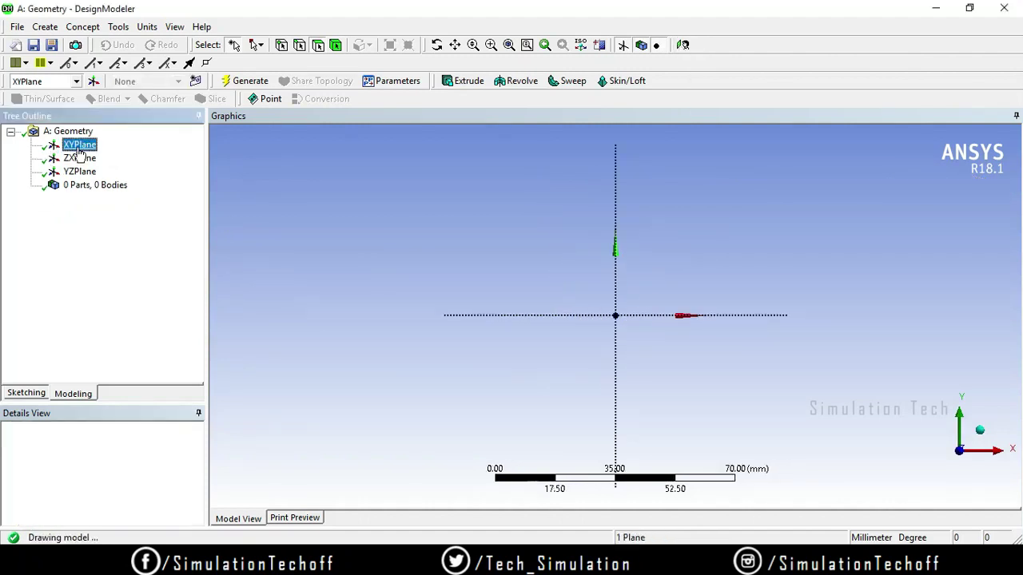
left_click(195, 81)
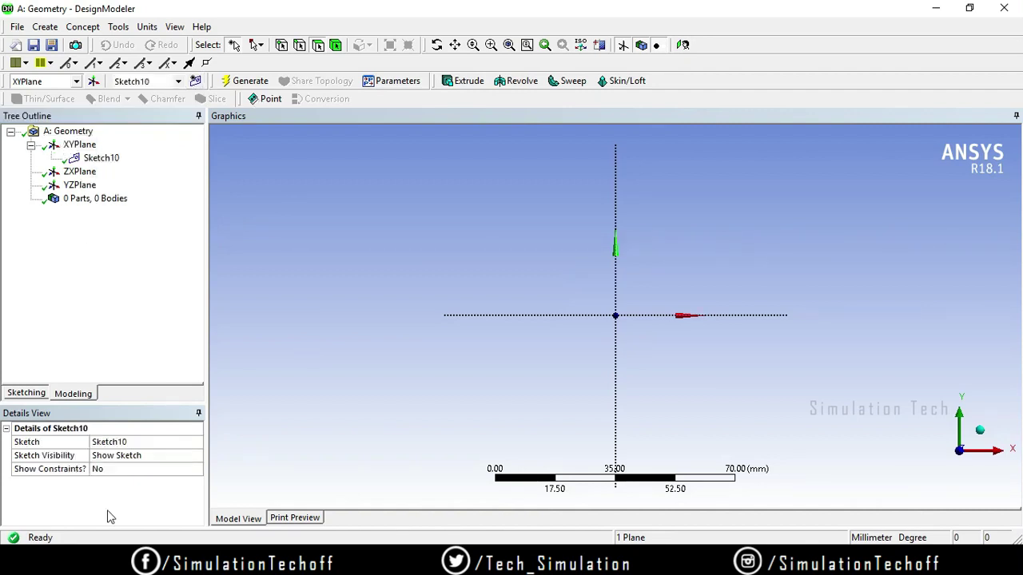
Step: Draw a rectangle about 70 mm wide and 51 mm high enclosing the origin, and check its edges in the sketch details
left_click(20, 395)
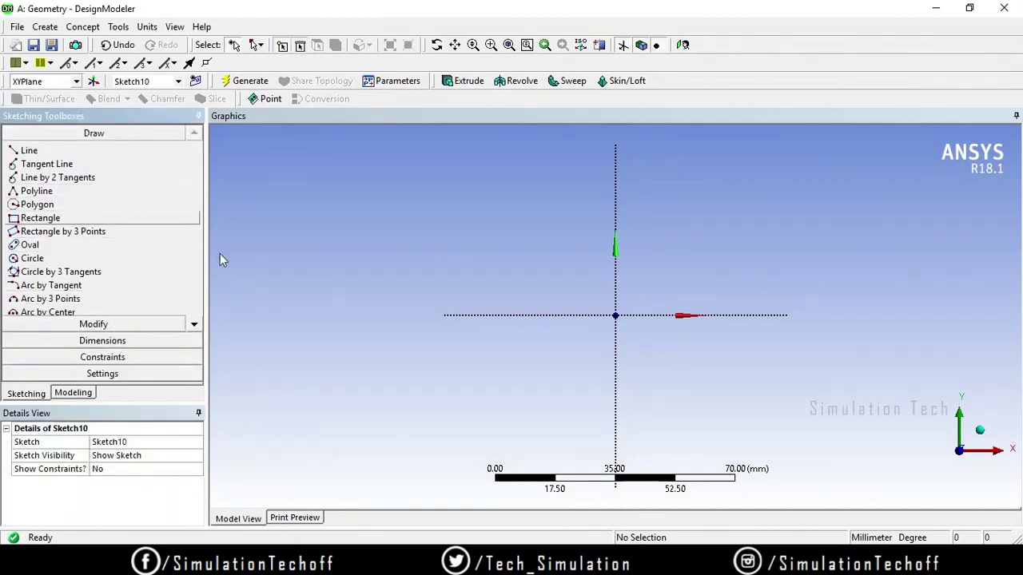
left_click(40, 219)
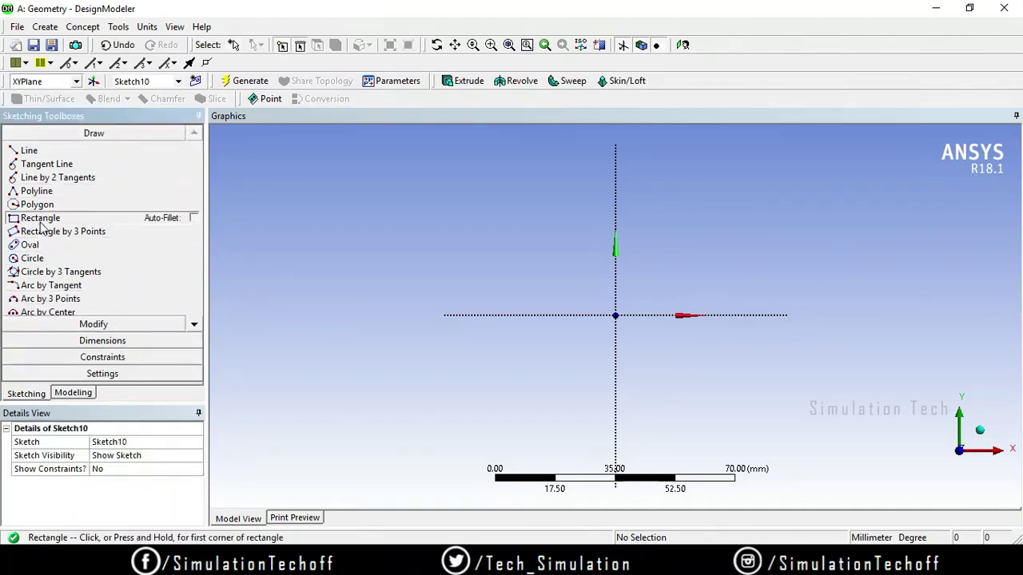
left_click(426, 192)
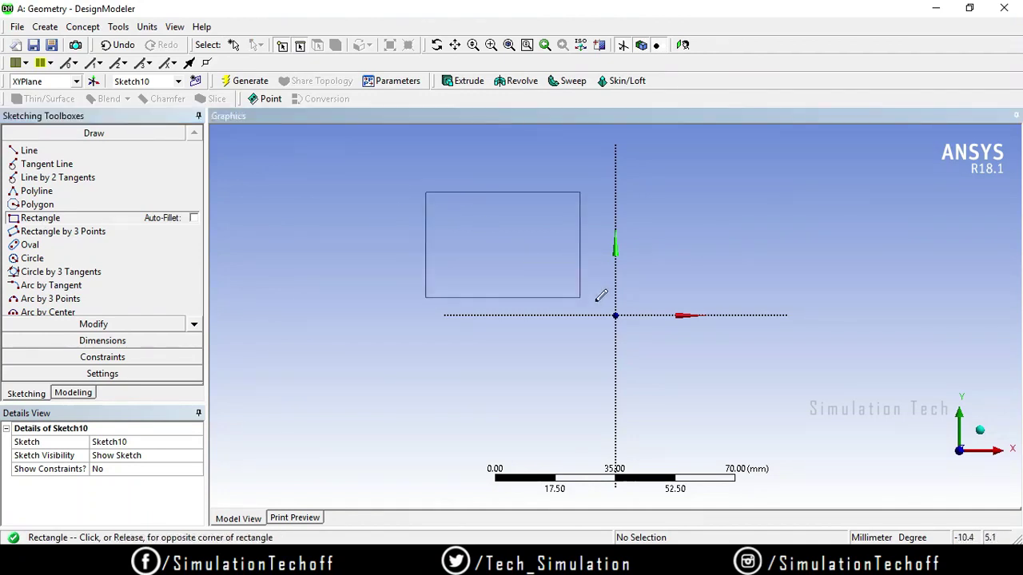
left_click(664, 365)
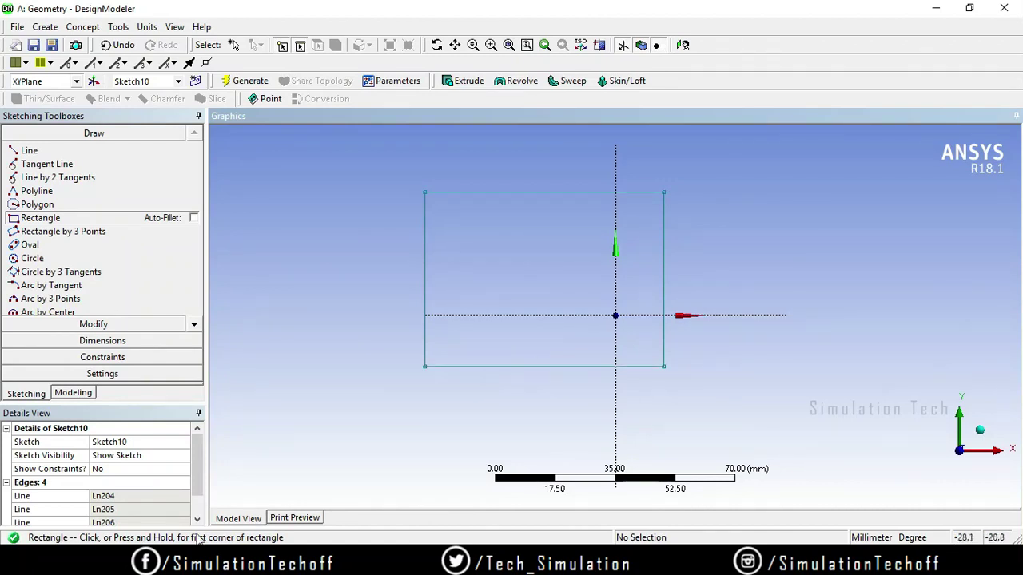
scroll(201, 459, "down", 2)
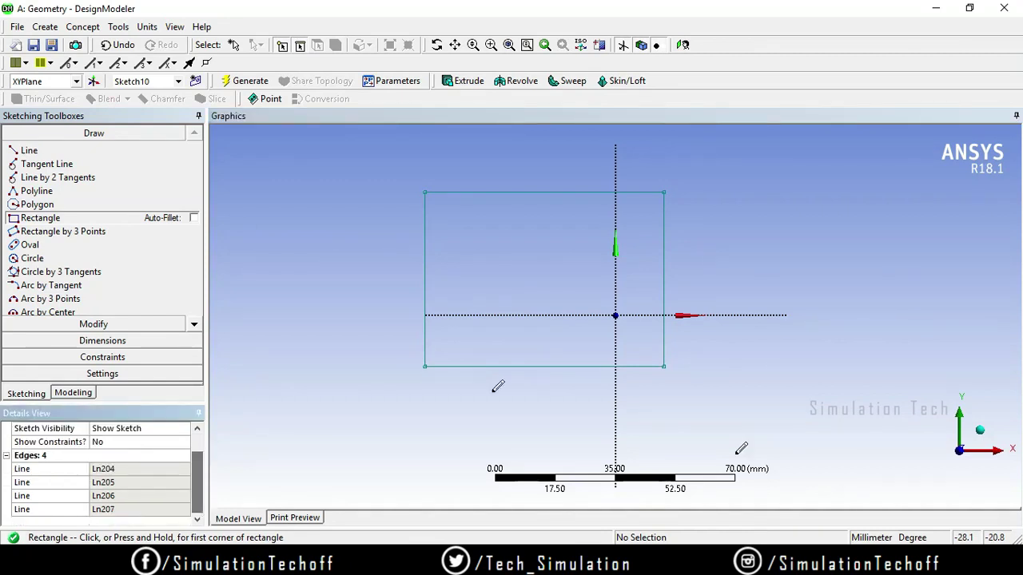
left_click(102, 342)
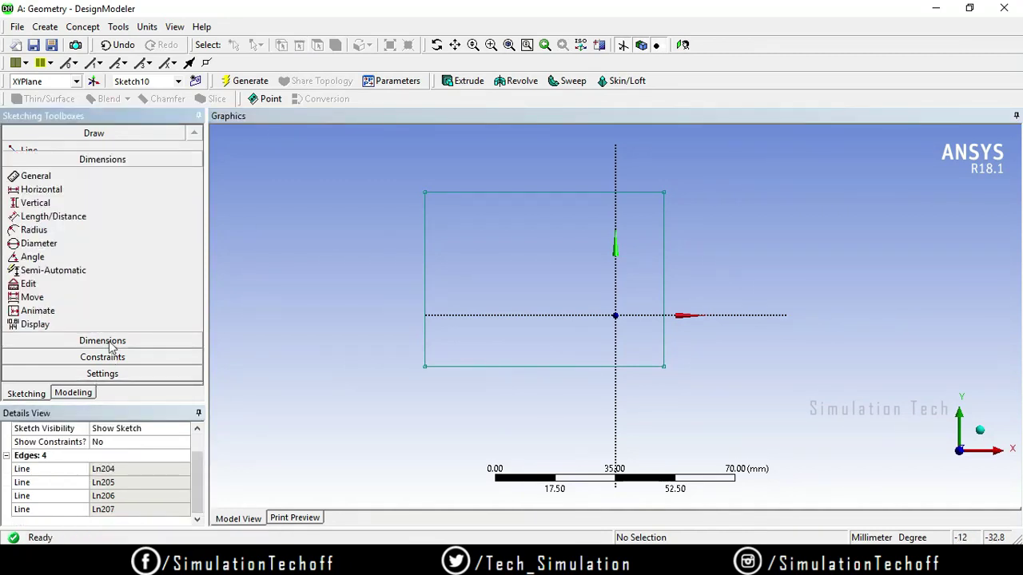
left_click(56, 197)
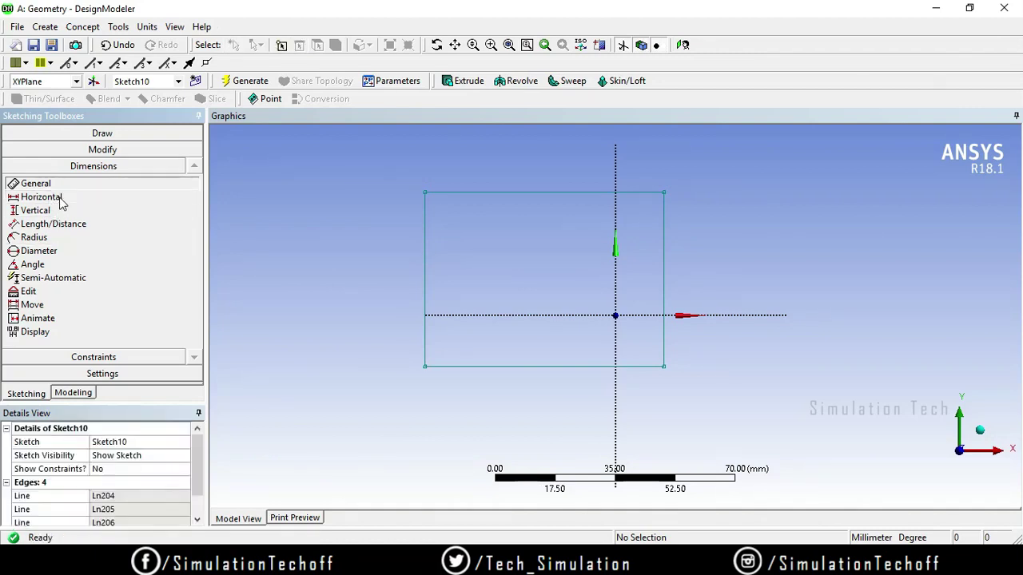
left_click(59, 199)
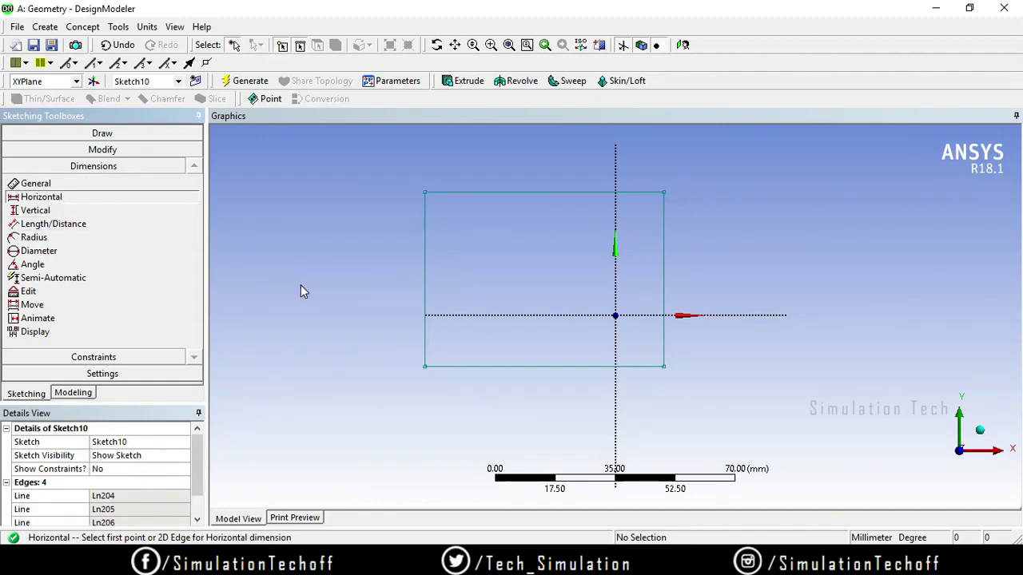
left_click(545, 367)
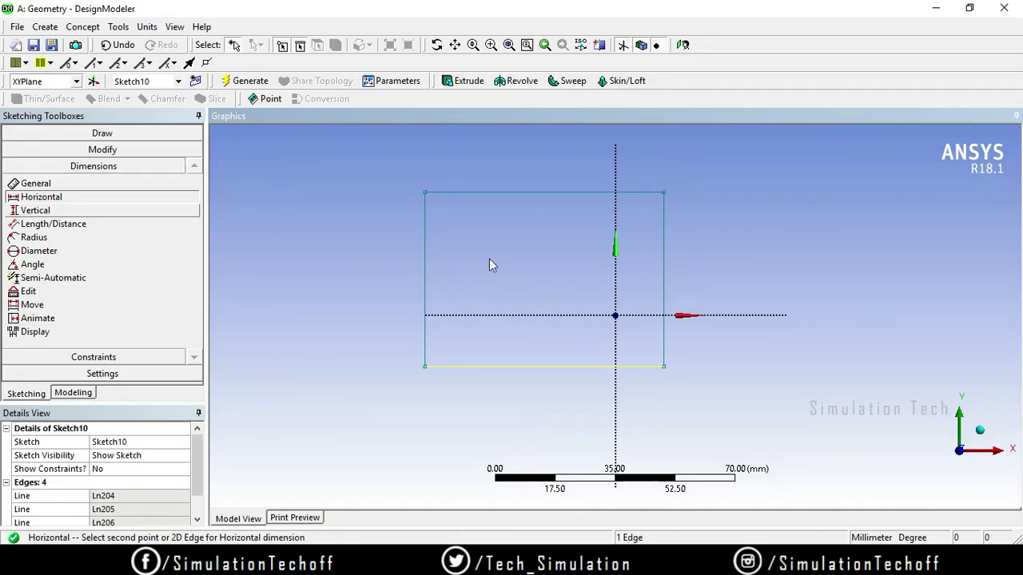
key("Escape")
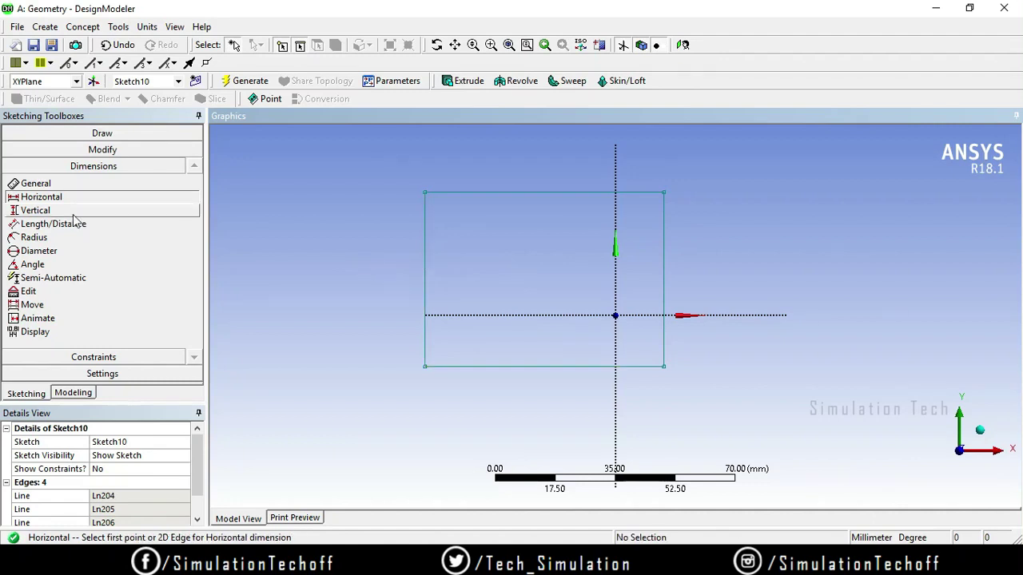
left_click(424, 260)
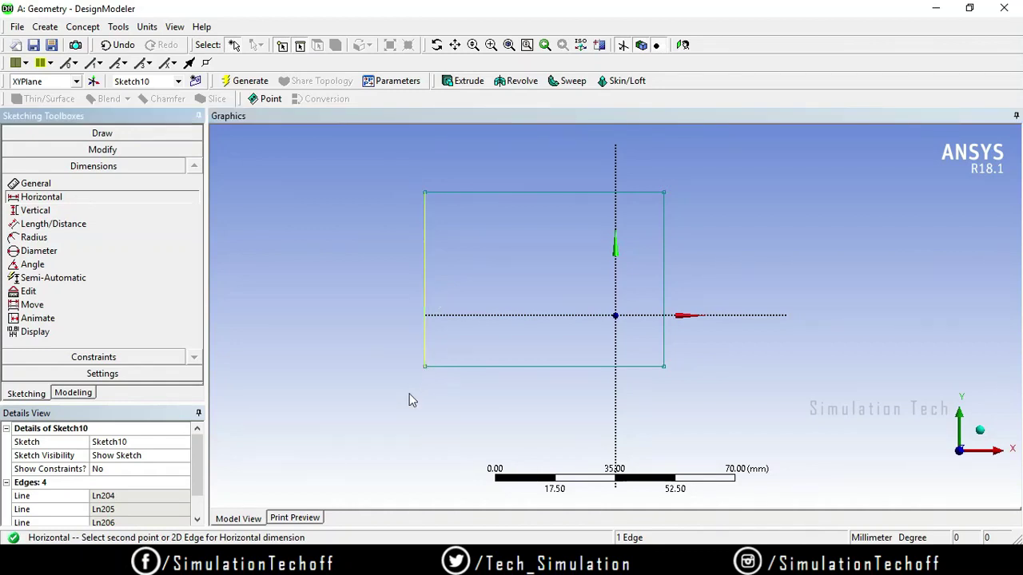
key("Escape")
left_click(424, 367)
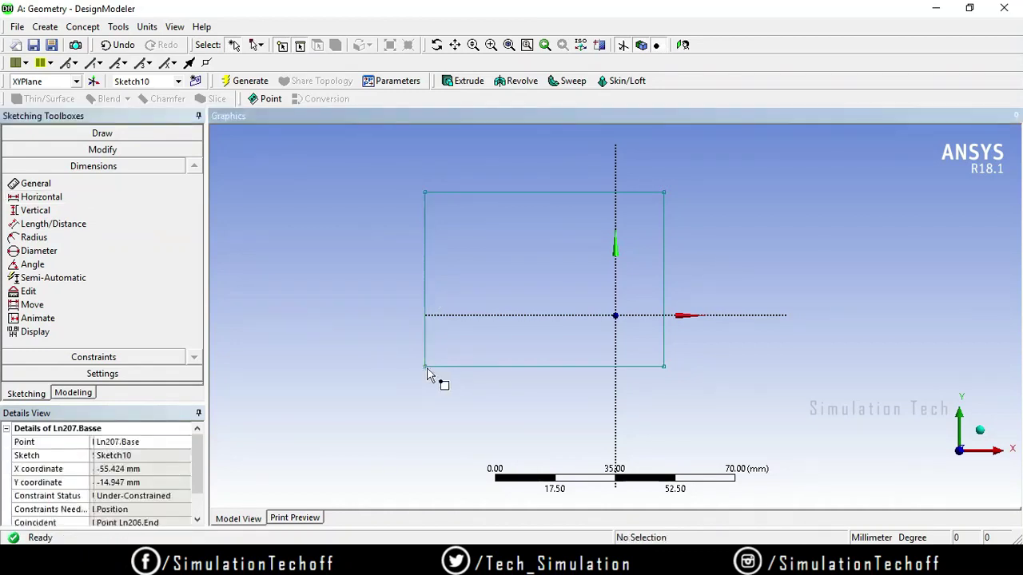
left_click(664, 368, "ctrl")
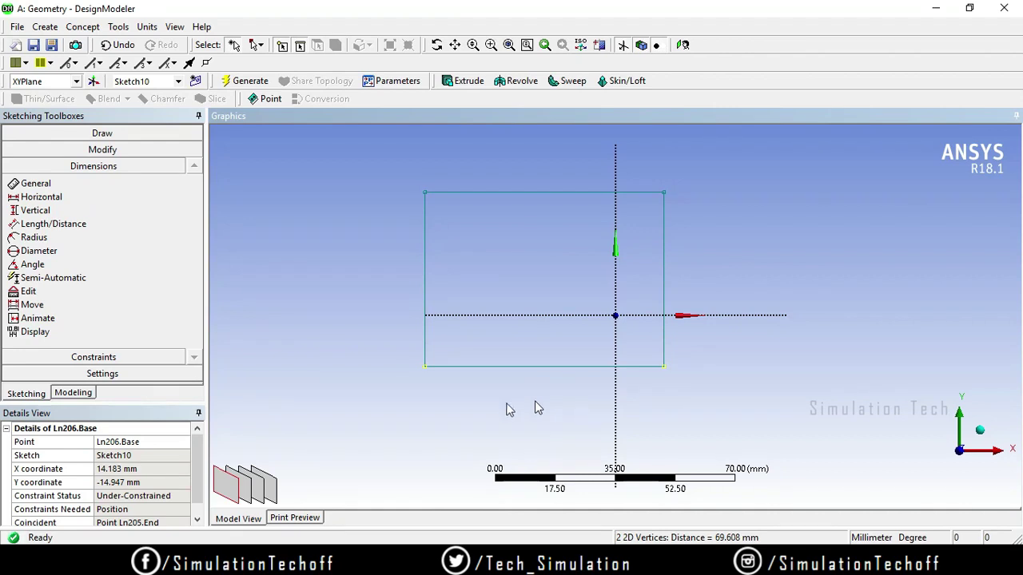
Step: Add a horizontal dimension between the rectangle's two bottom corners, placed below the bottom edge
left_click(42, 198)
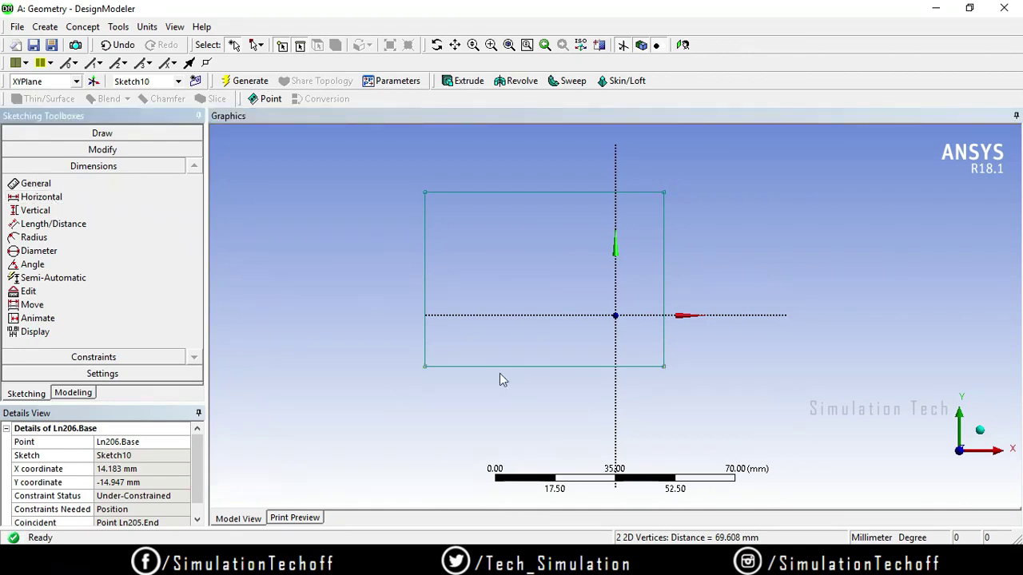
left_click(425, 367)
left_click(664, 370)
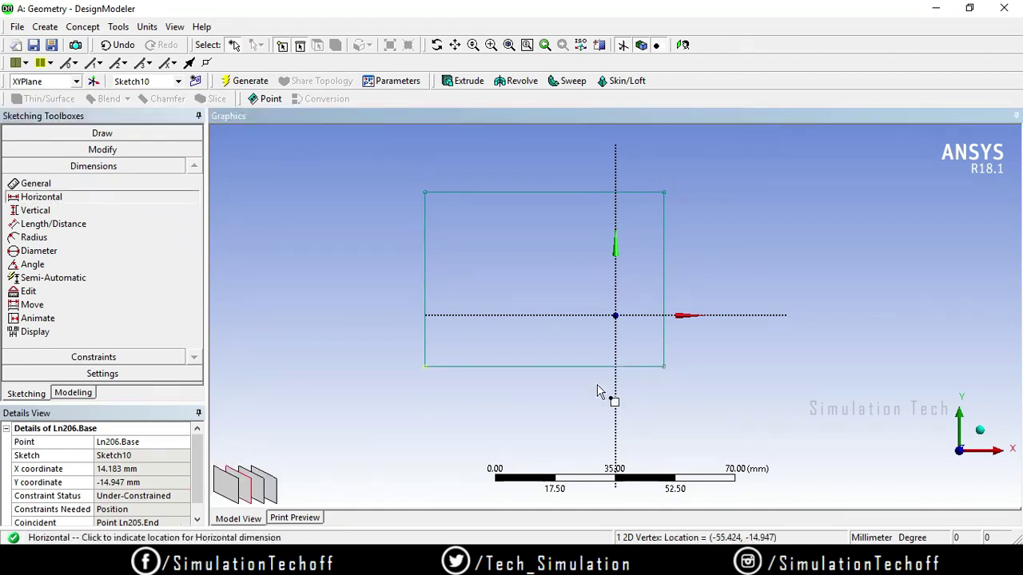
left_click(536, 416)
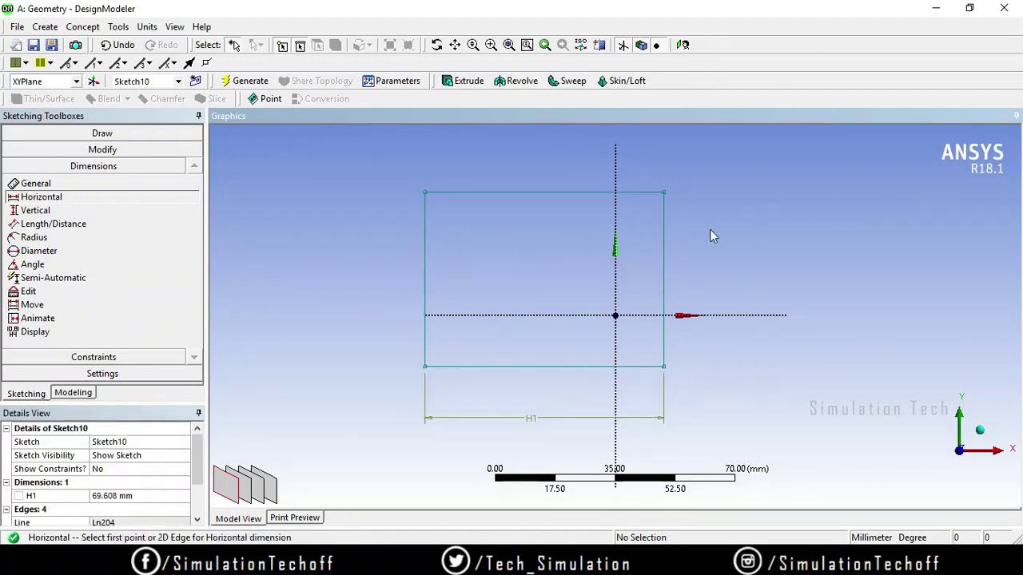
Step: Add a vertical dimension between the rectangle's two right-hand corners, placed to the right of the rectangle
left_click(54, 211)
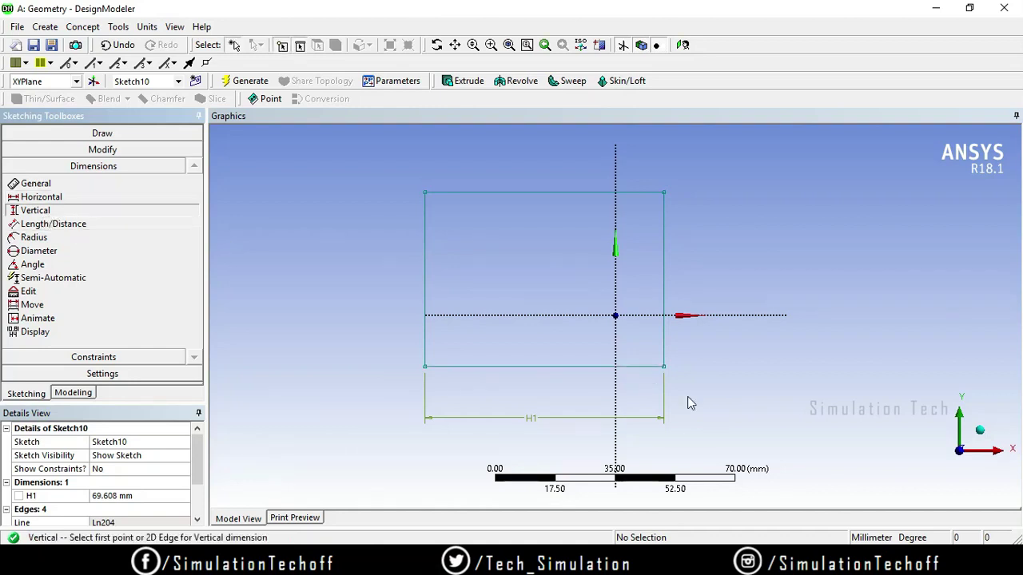
left_click(663, 367)
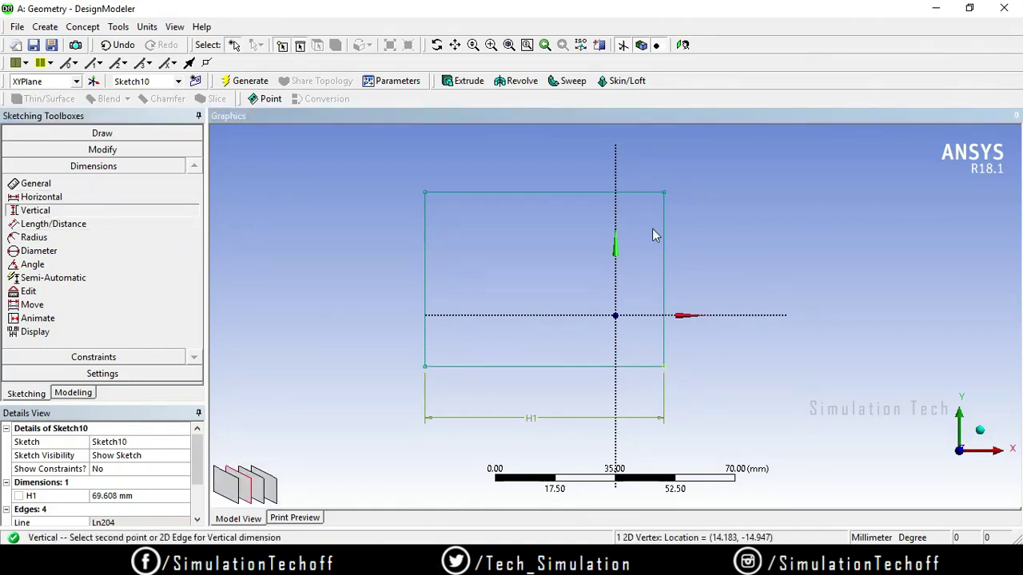
left_click(664, 192)
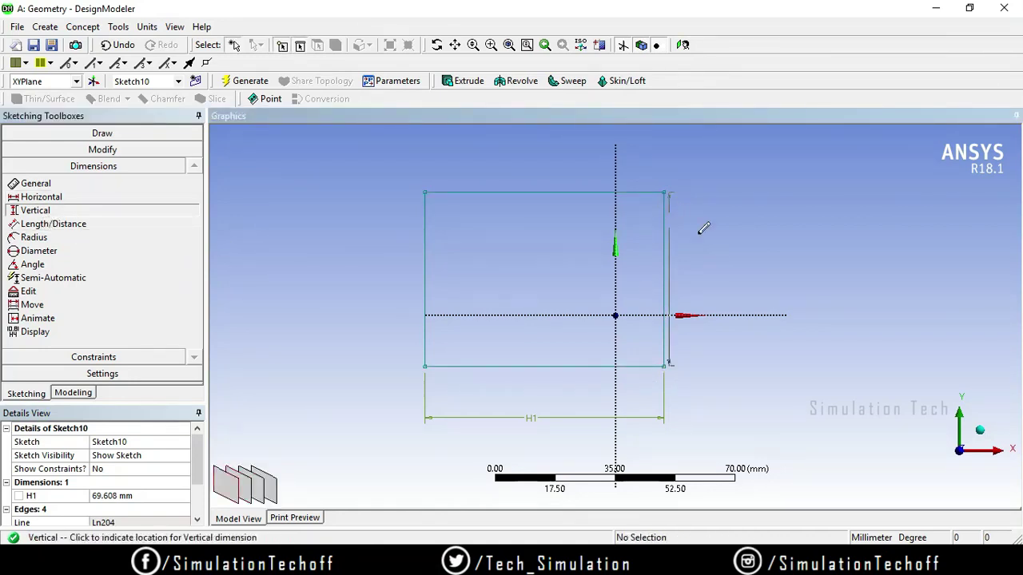
left_click(796, 257)
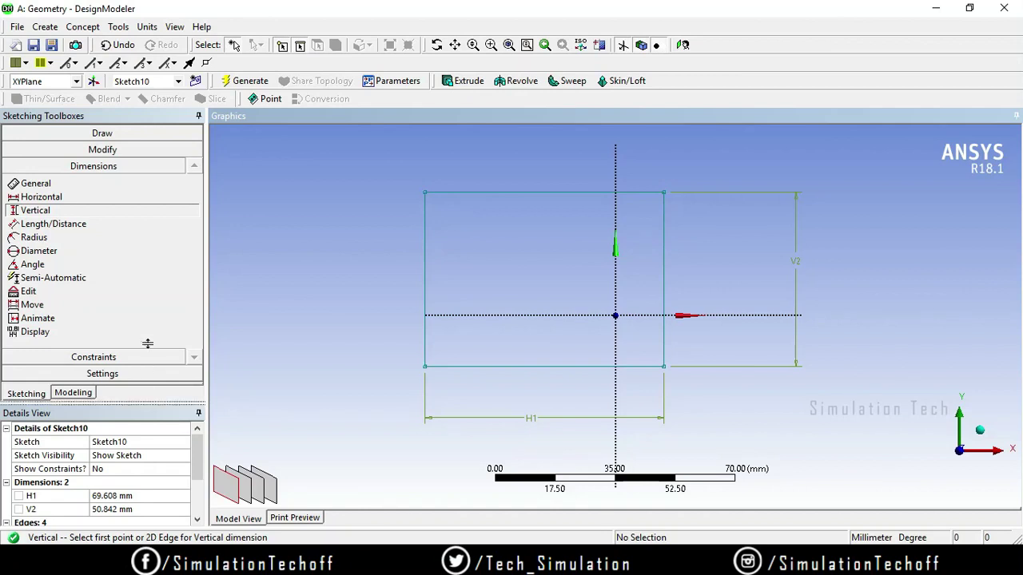
Step: Enlarge the sketch details area and set the rectangle's horizontal dimension H1 to 50 mm
mouse_move(151, 292)
left_mouse_down()
mouse_move(113, 406)
mouse_move(112, 296)
left_mouse_up()
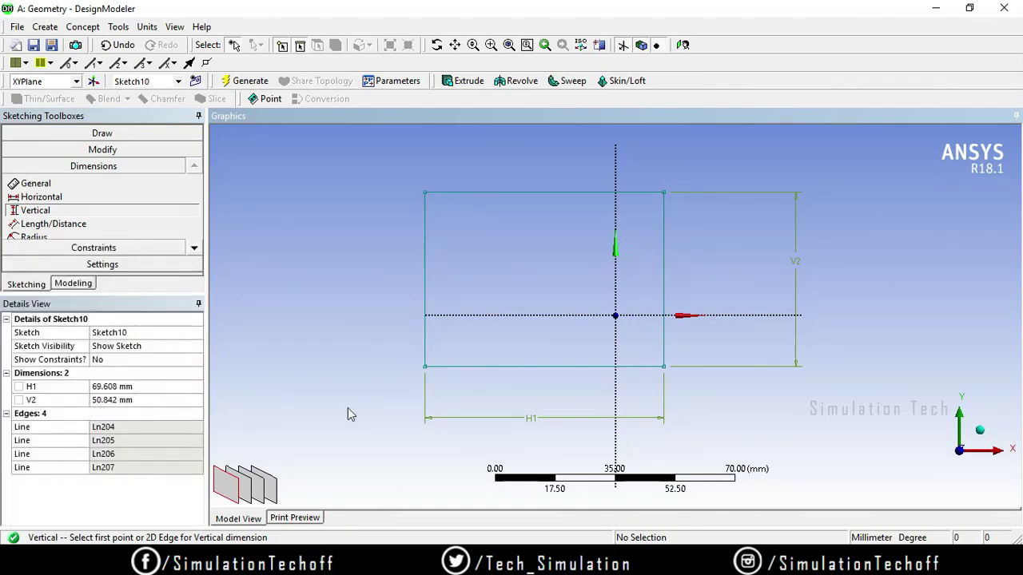
left_click(124, 387)
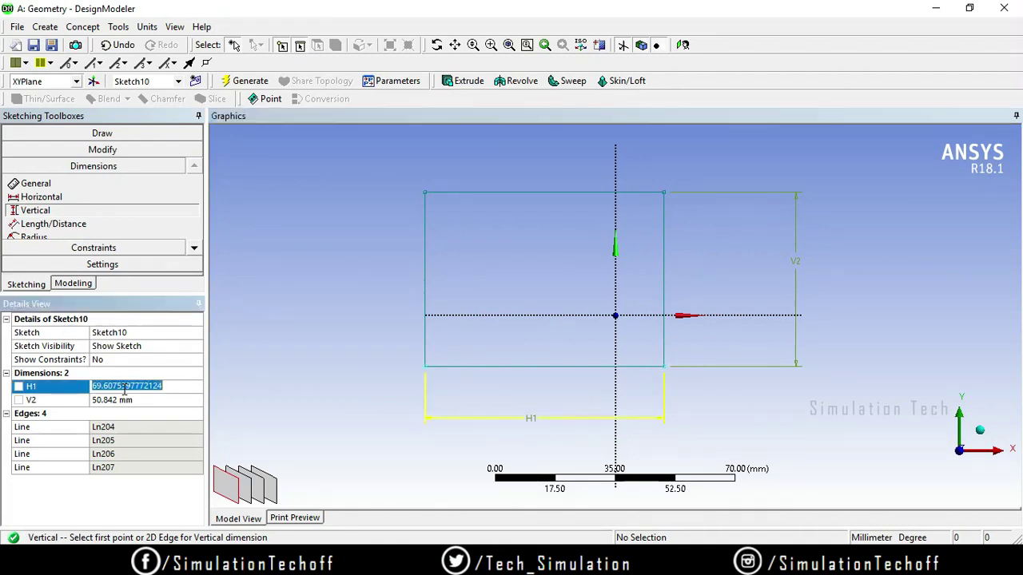
type("50")
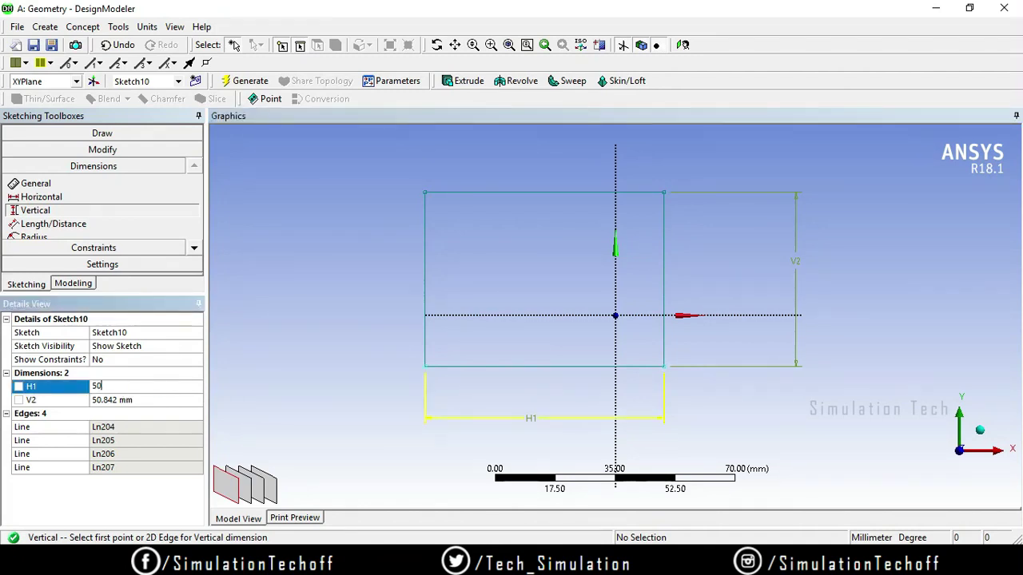
key("Return")
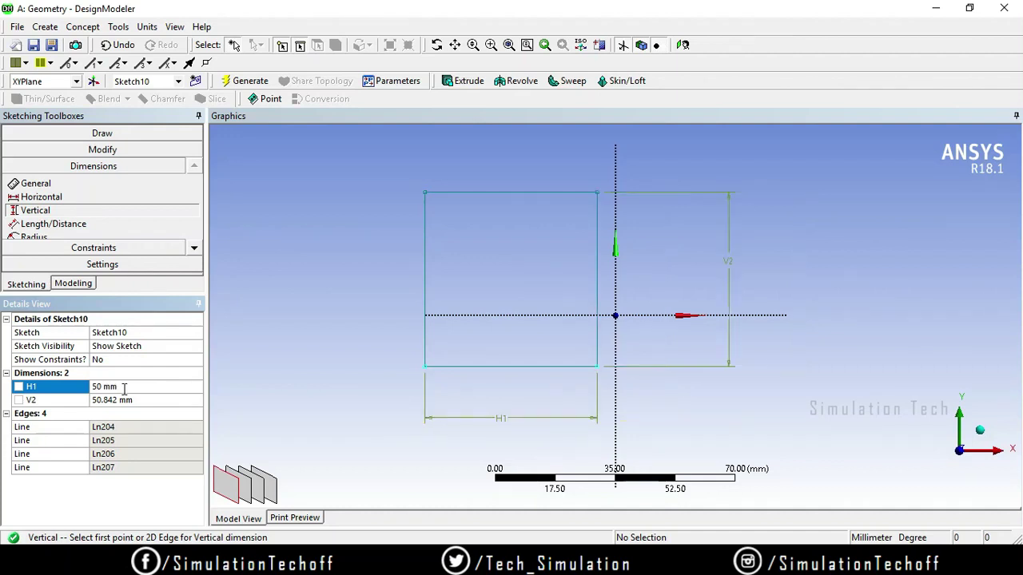
Step: Set the rectangle's horizontal dimension H1 to 40 mm and its vertical dimension V2 to 30 mm
left_click(107, 386)
type("40")
key("Return")
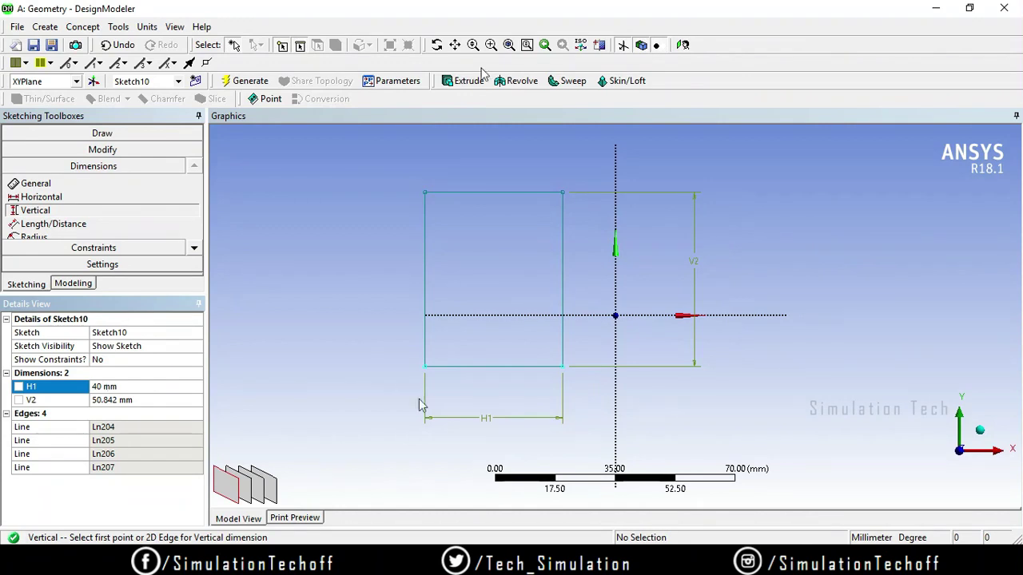
left_click(118, 399)
type("30")
key("Return")
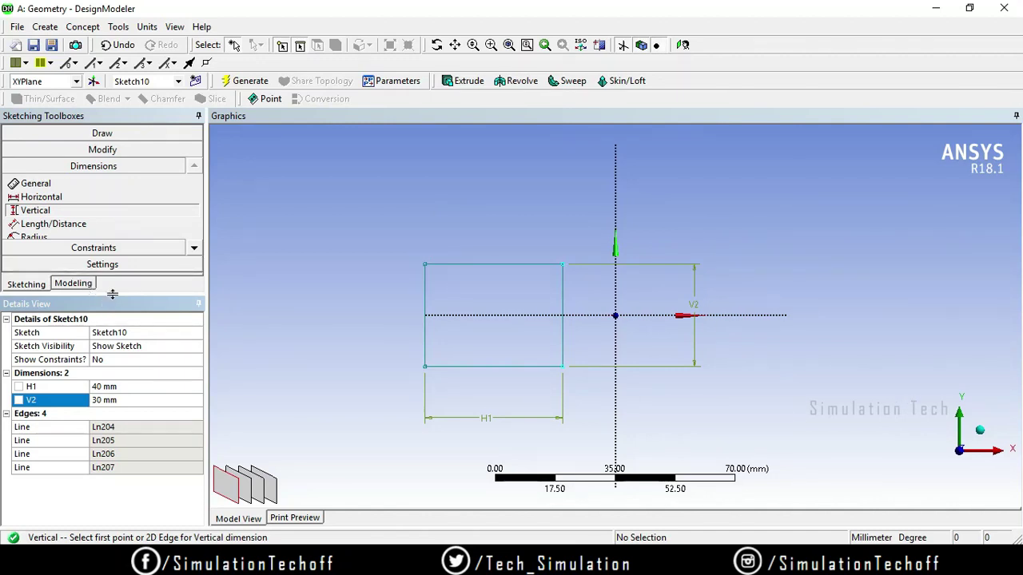
Step: Enlarge the sketching toolbox area and draw a slanted line about 39 mm long above and to the right of the origin
left_click_drag(112, 294, 64, 248)
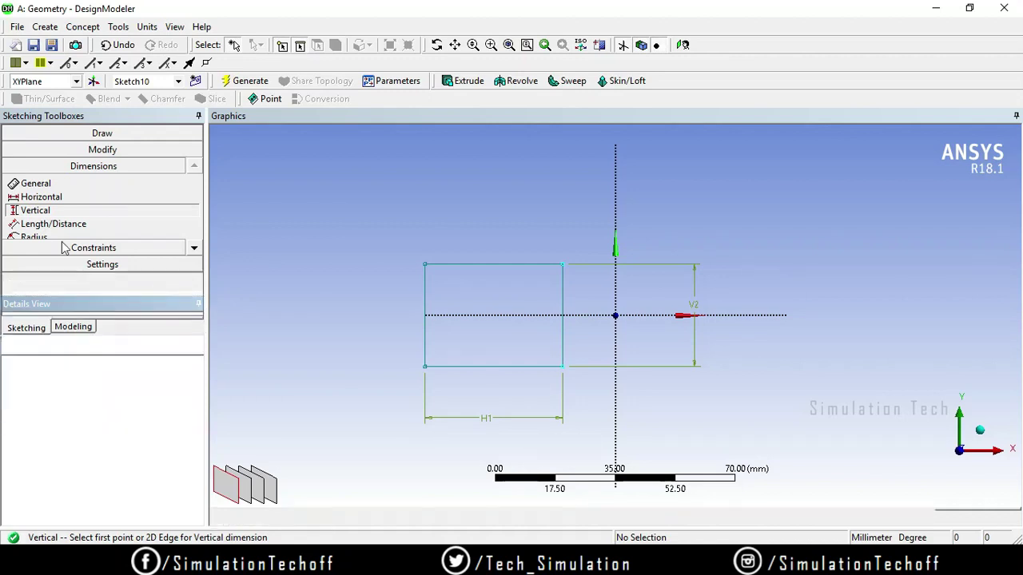
left_click(88, 134)
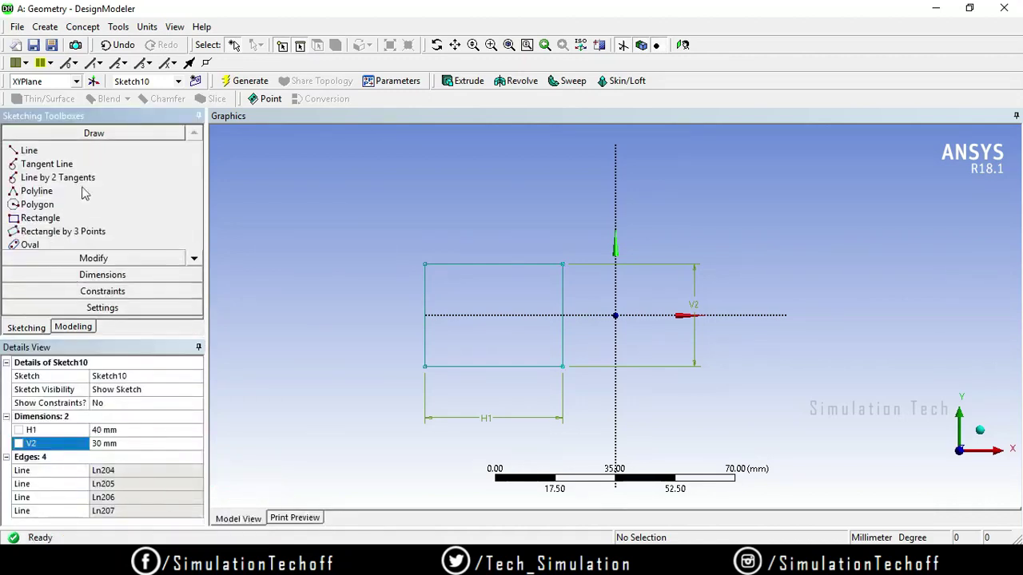
left_click(80, 151)
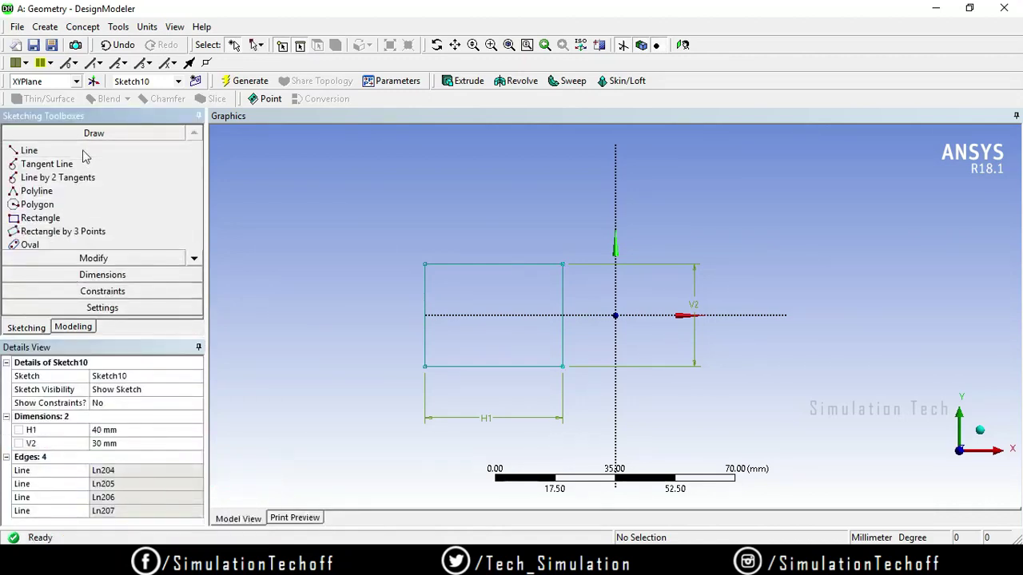
left_click(700, 216)
left_click(813, 147)
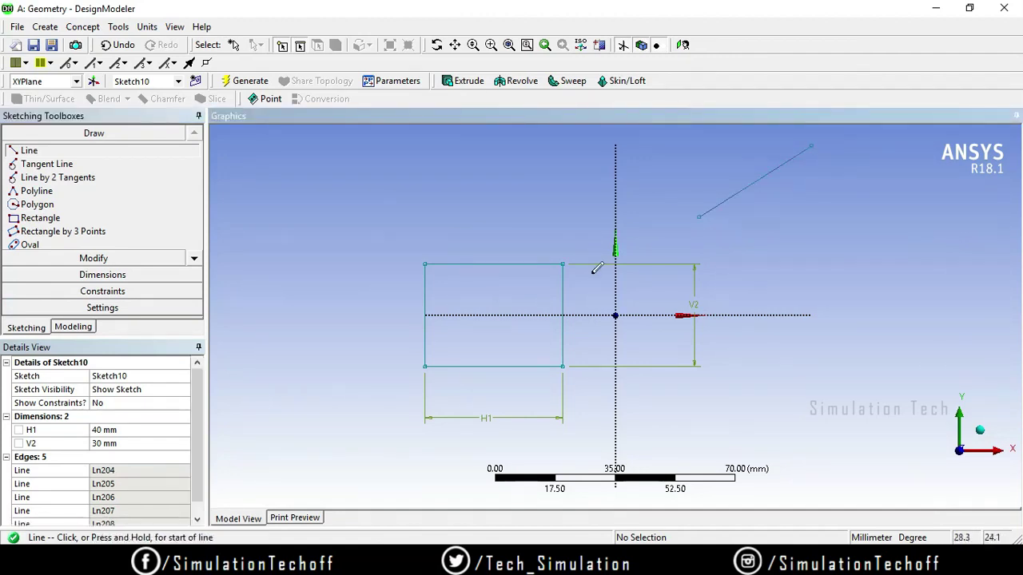
Step: Add a horizontal dimension between the slanted line's two endpoints, placed below the line
left_click(101, 276)
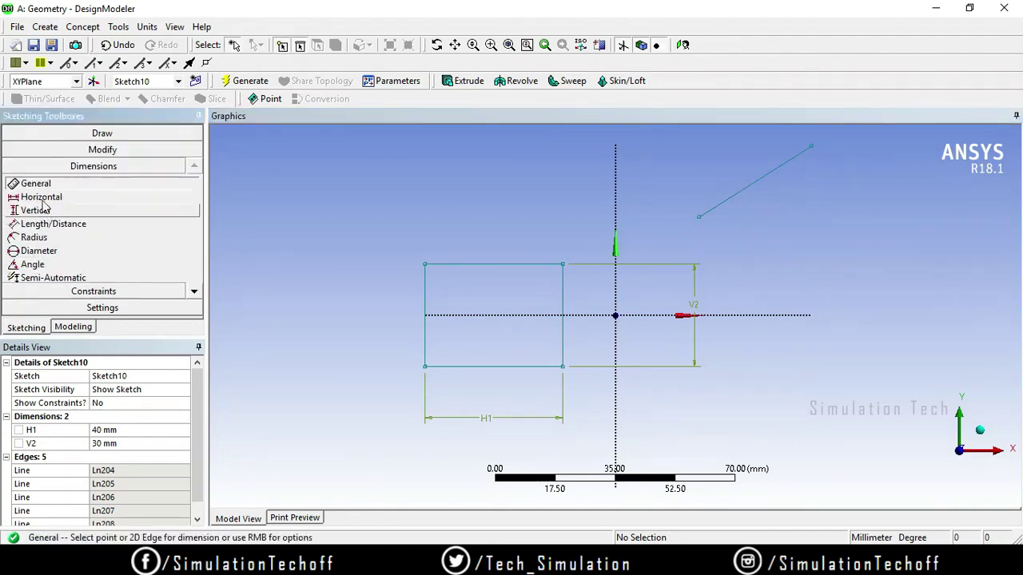
left_click(43, 200)
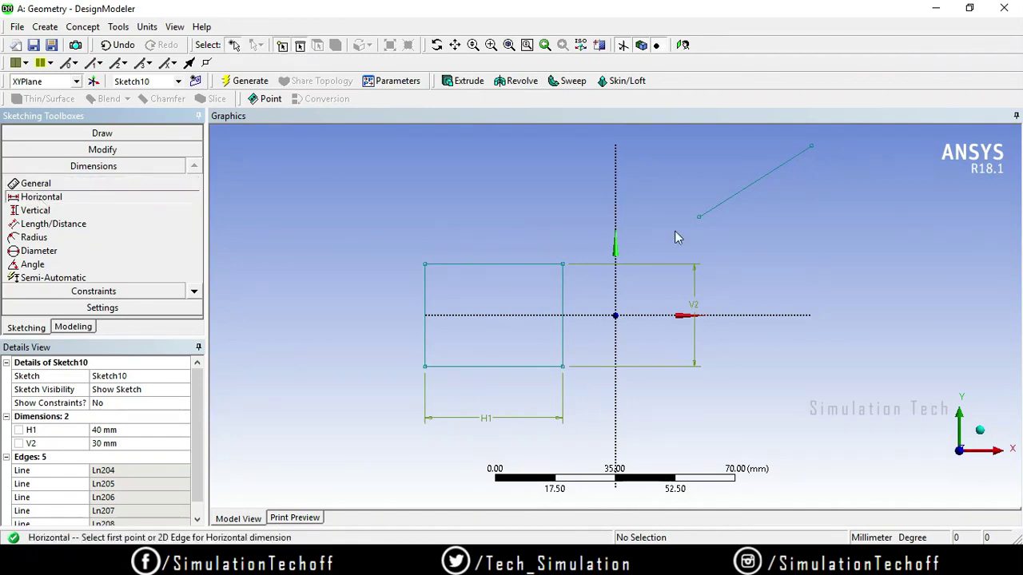
left_click(699, 218)
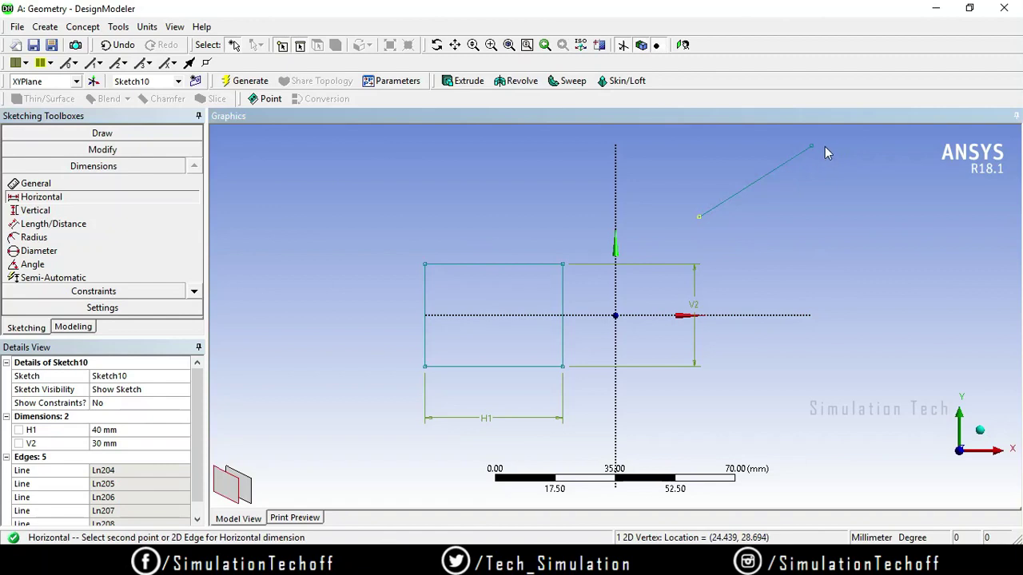
left_click(813, 151)
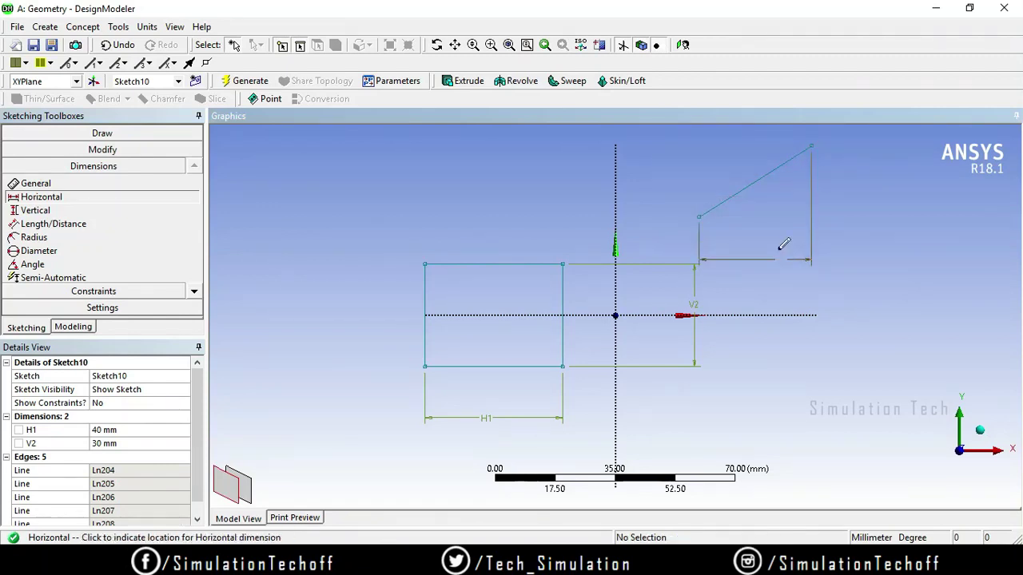
left_click(784, 243)
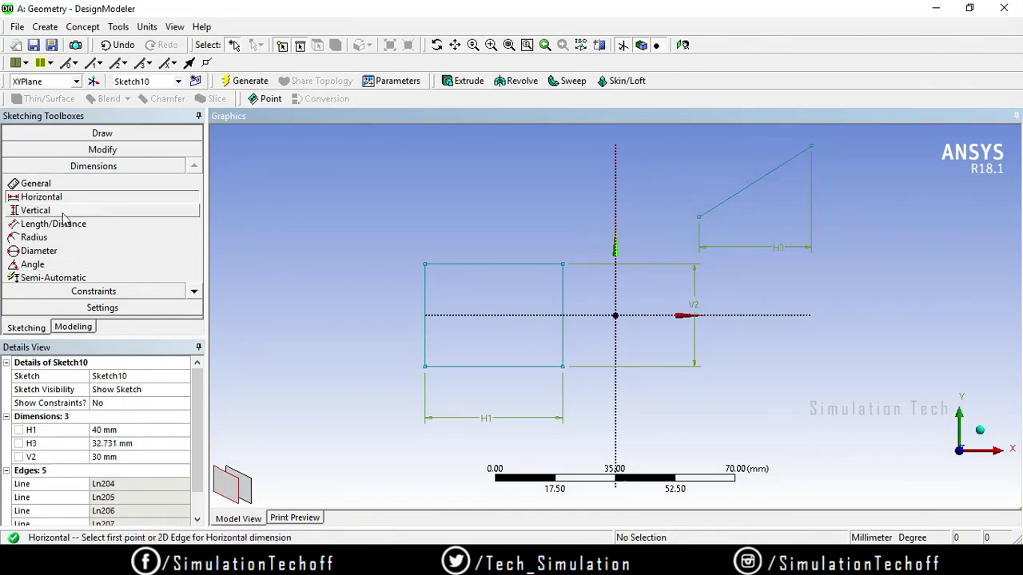
Step: Add a vertical dimension between the slanted line's two endpoints, placed to the right of the line
left_click(36, 210)
left_click(699, 217)
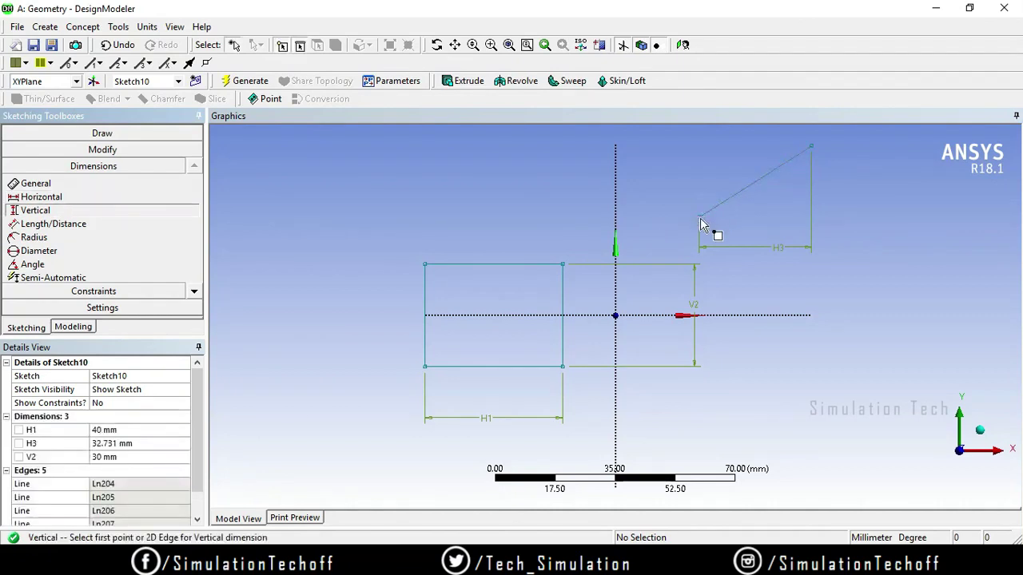
left_click(814, 147)
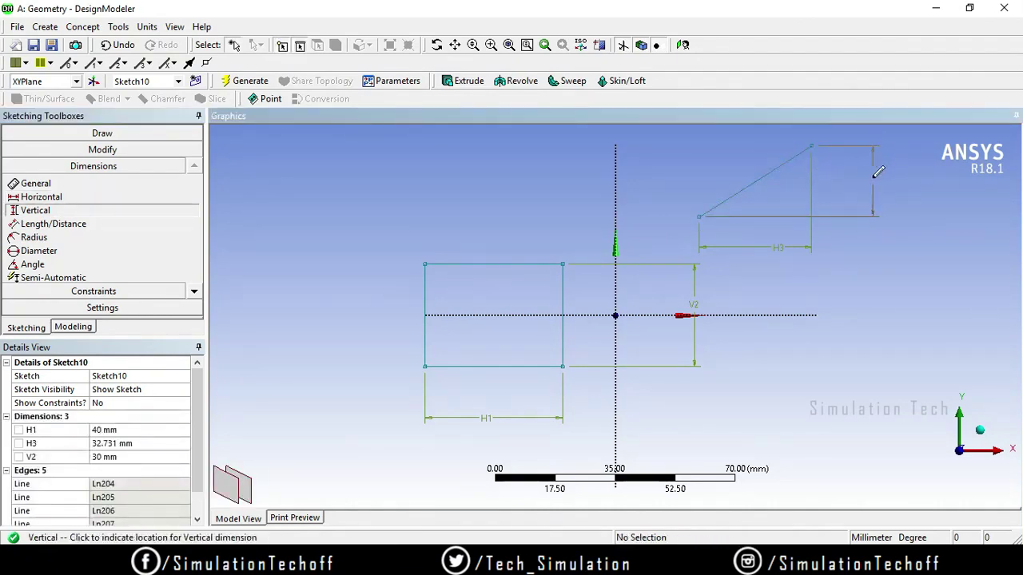
left_click(874, 171)
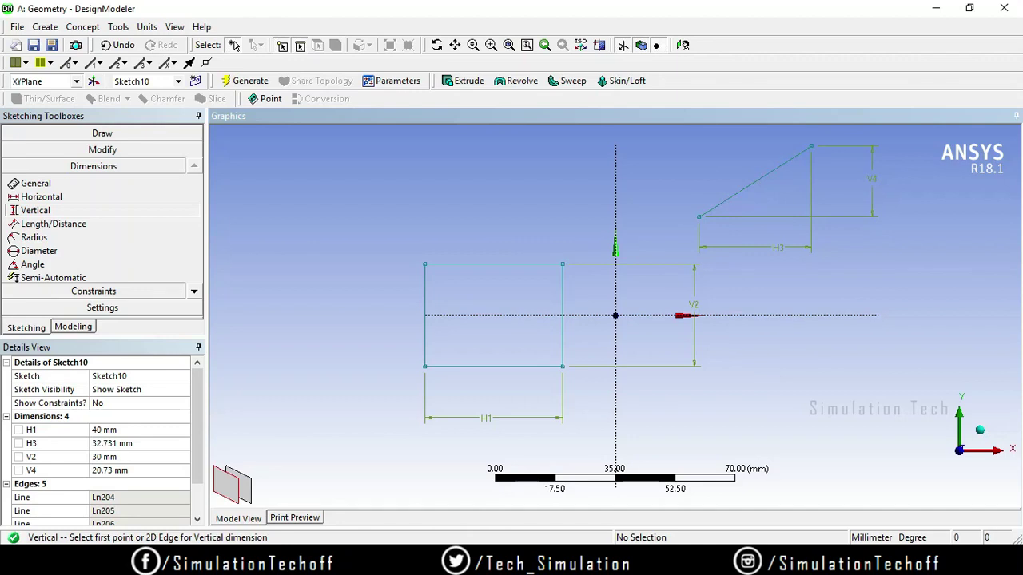
Step: Delete the slanted line's vertical dimension V4
left_click(49, 458)
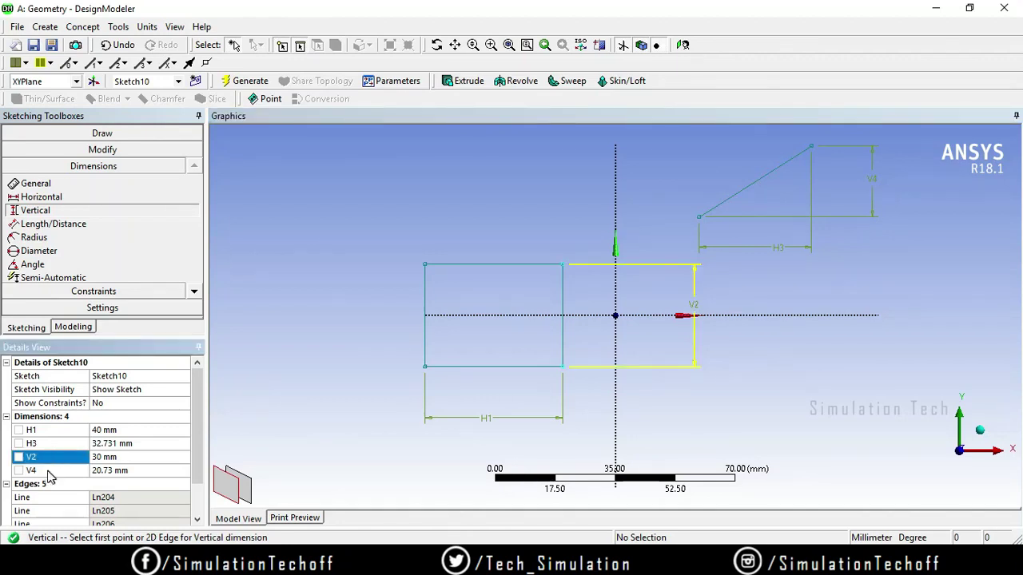
left_click(50, 472)
right_click(48, 477)
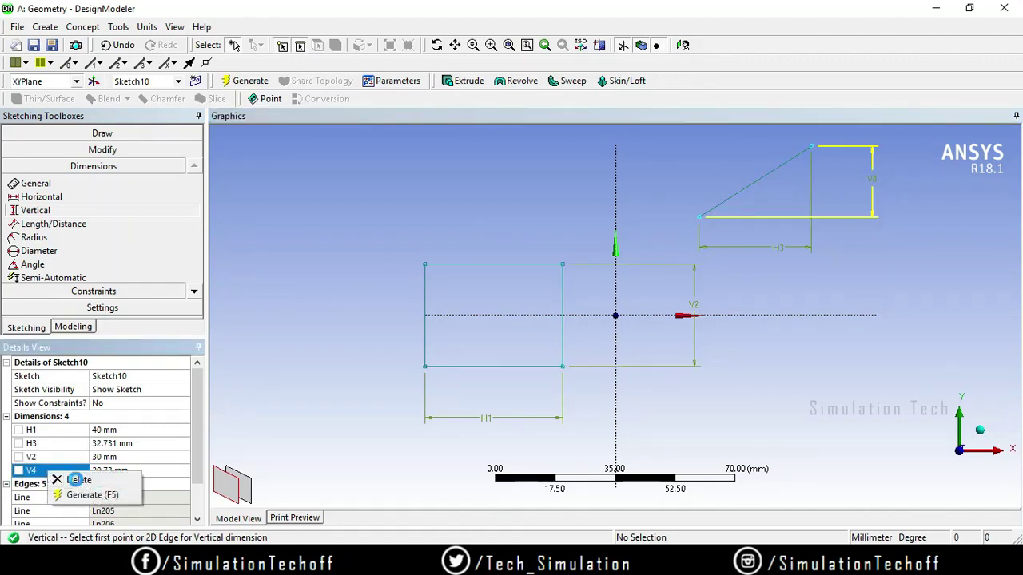
left_click(72, 477)
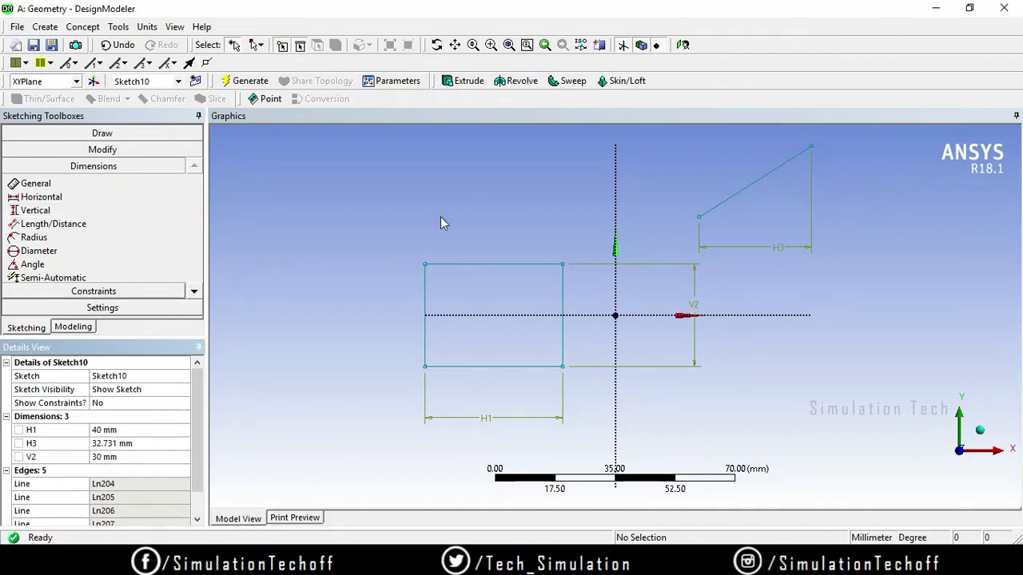
Step: Add a length/distance dimension between the slanted line's two endpoints, placed parallel to the line on its upper-left side
left_click(53, 224)
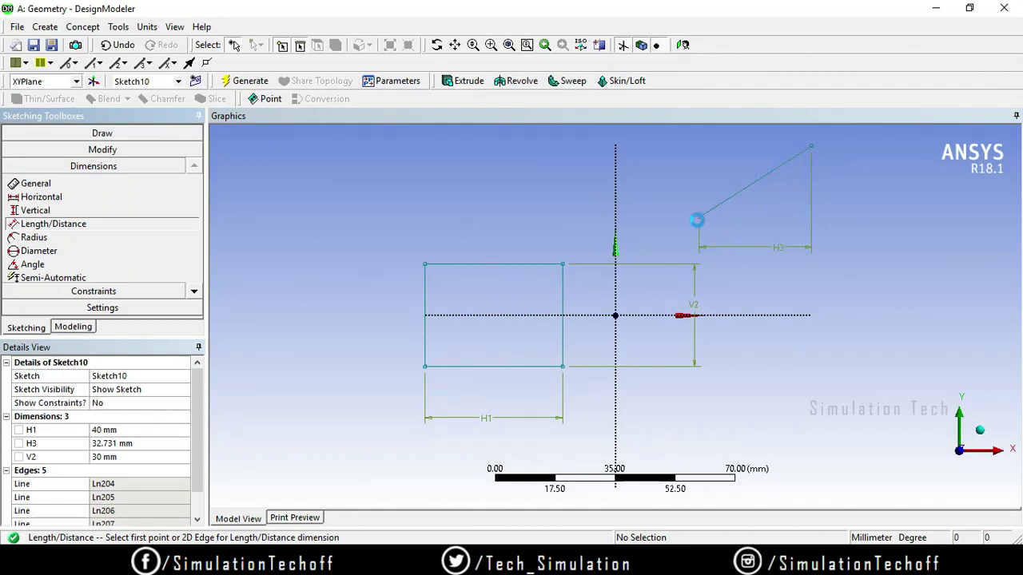
left_click(700, 218)
left_click(809, 152)
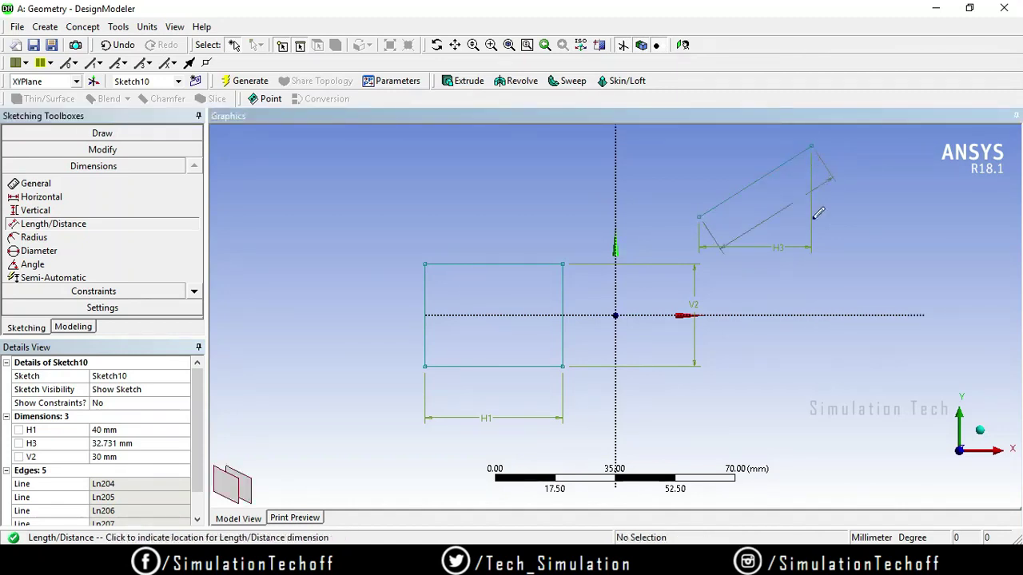
left_click(714, 155)
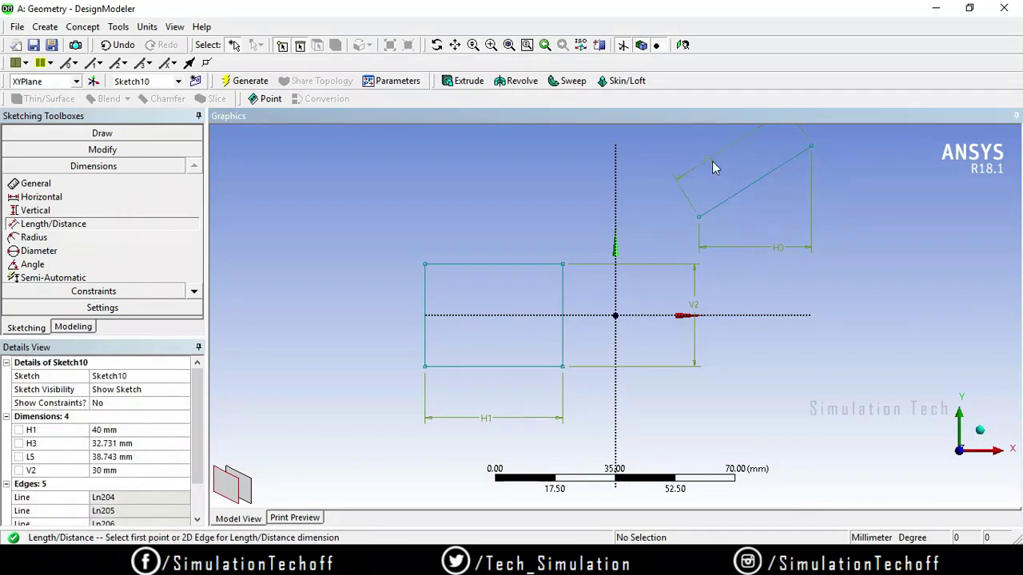
Step: Set the slanted line's length dimension L5 to 40 mm and its horizontal dimension H3 to 35 mm
scroll(773, 287, "up", 3)
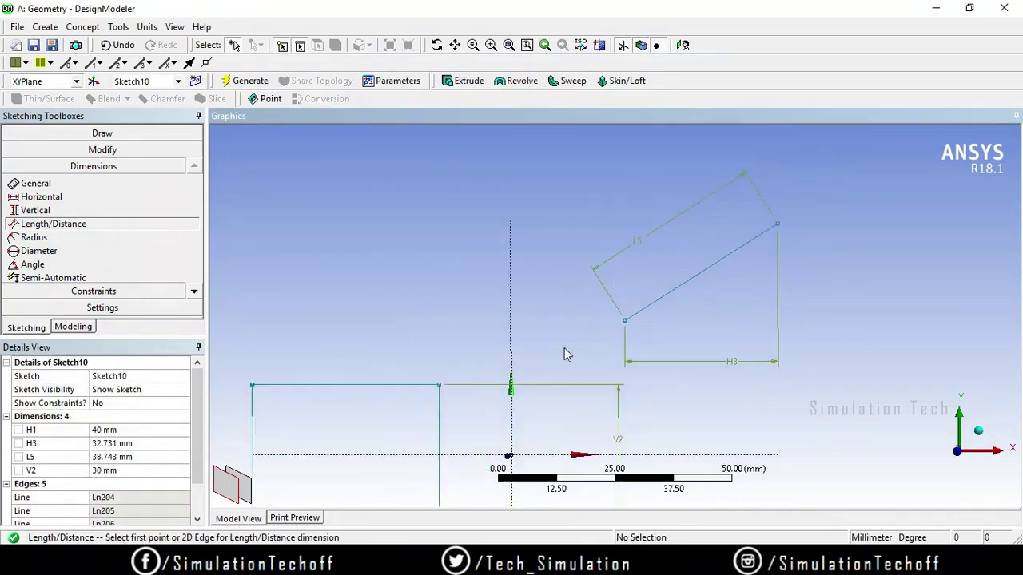
left_click(118, 457)
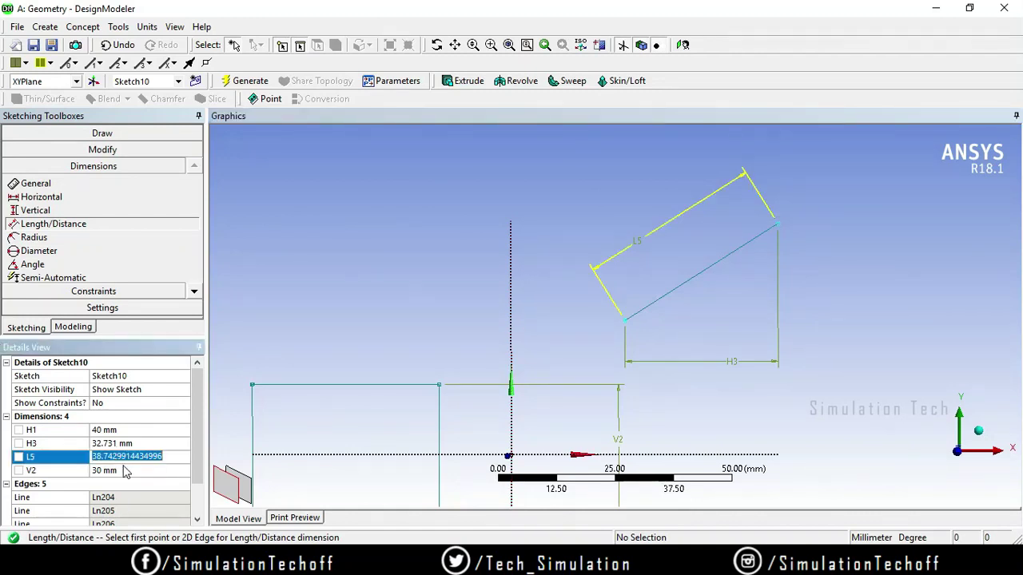
type("40")
key("Return")
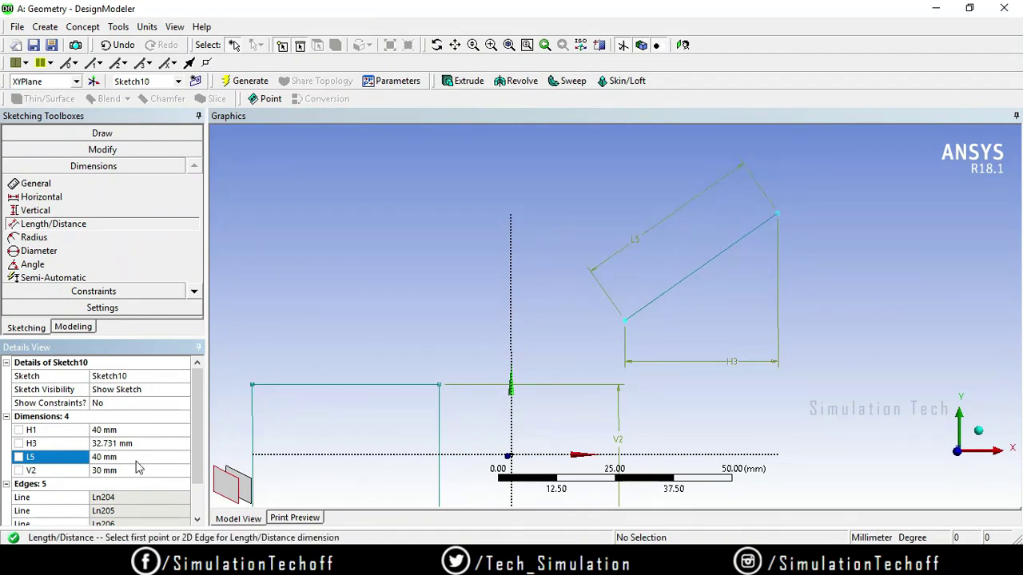
left_click(136, 443)
type("3")
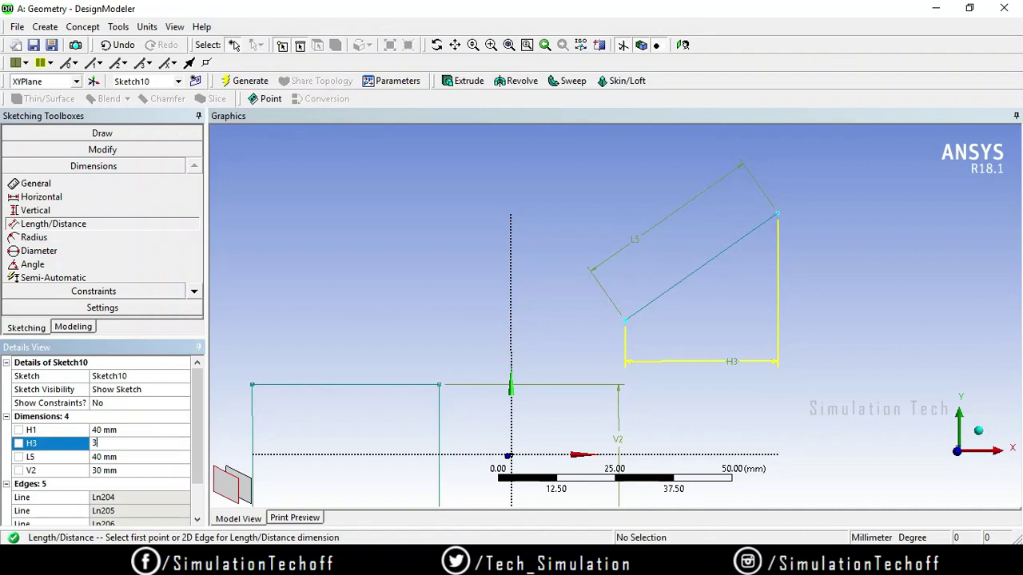
type("5")
key("Return")
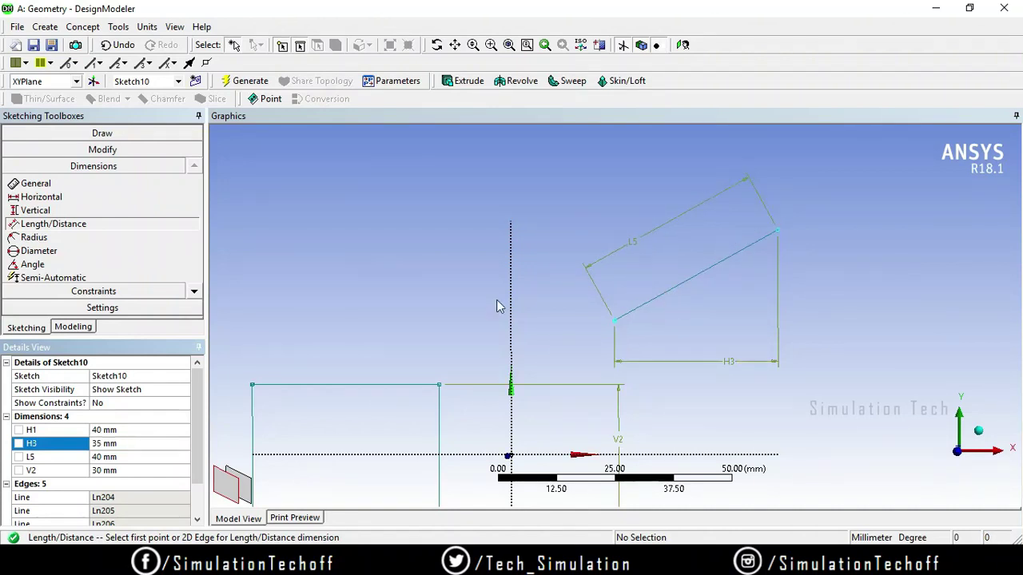
Step: Draw a circle with a radius of about 22 mm above and to the left of the rectangle
key("F7")
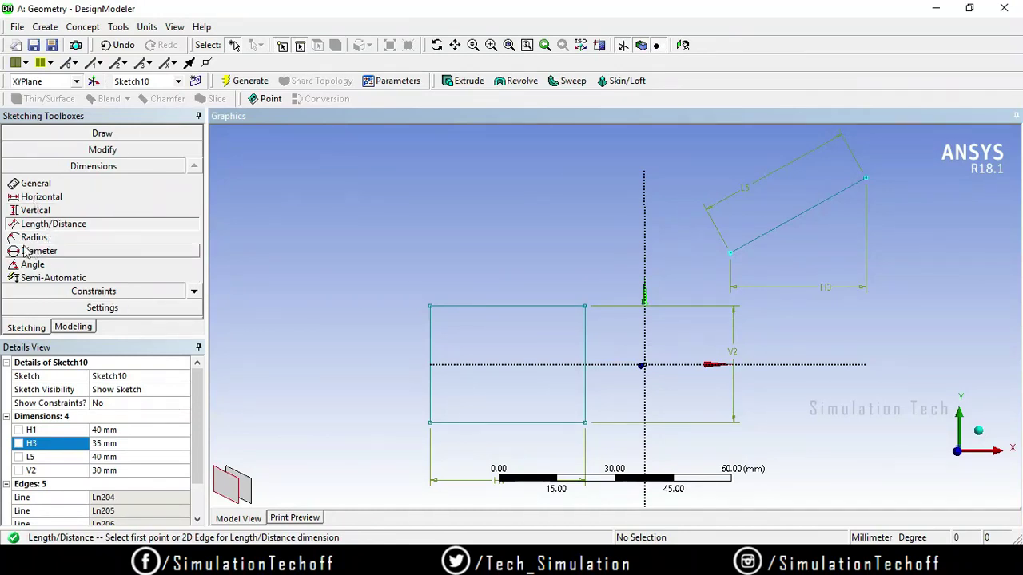
left_click(141, 132)
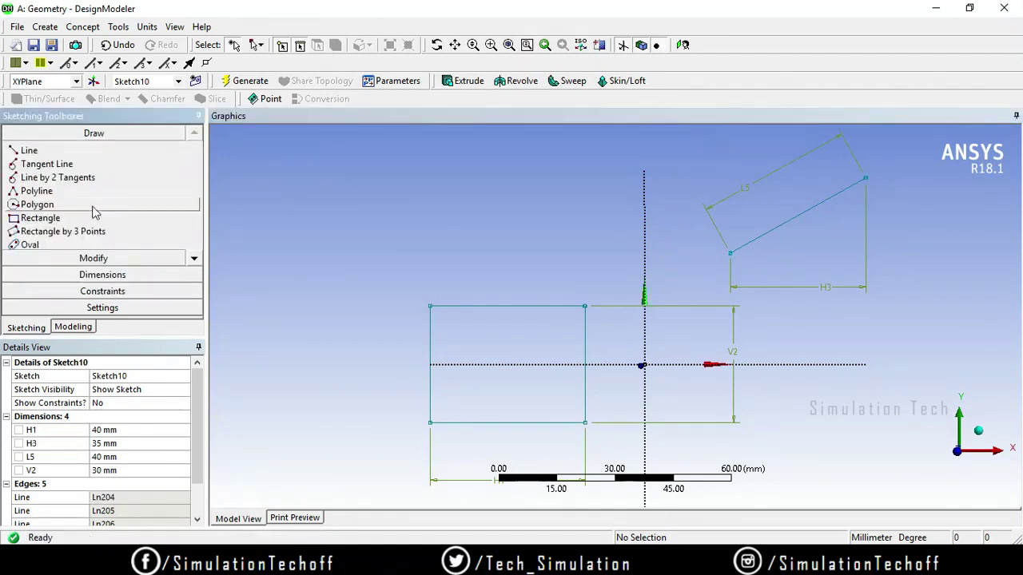
left_click(194, 259)
left_click(194, 258)
left_click(106, 231)
left_click(375, 235)
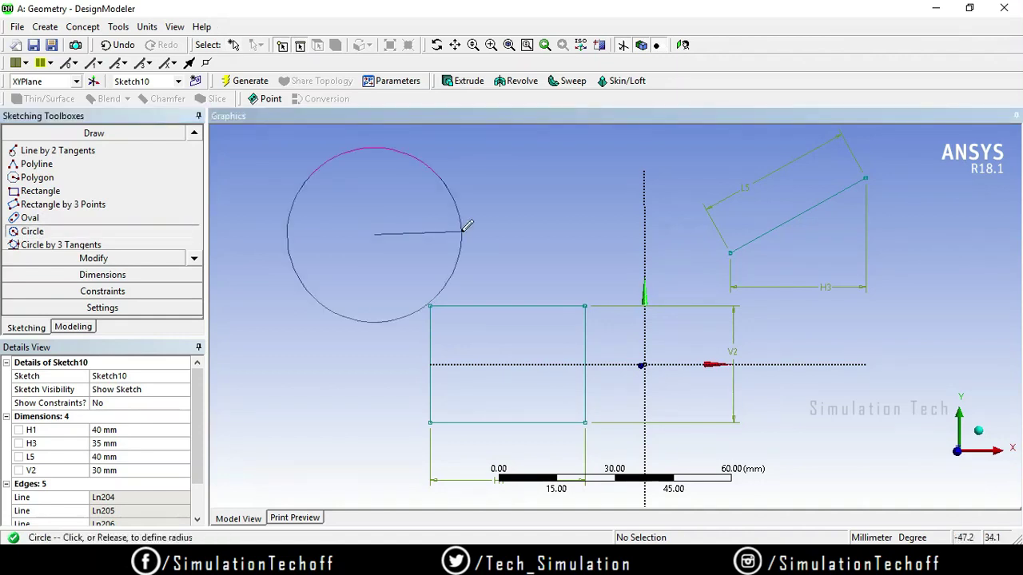
left_click(464, 238)
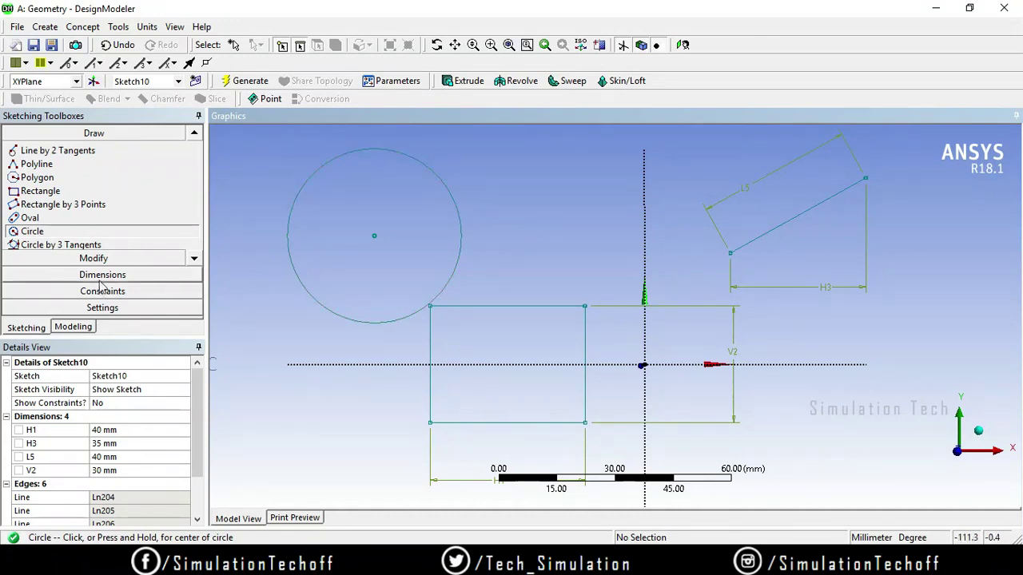
Step: Add a radius dimension to the circle, placed outside its right side, and set it to 20 mm
left_click(101, 275)
left_click(194, 238)
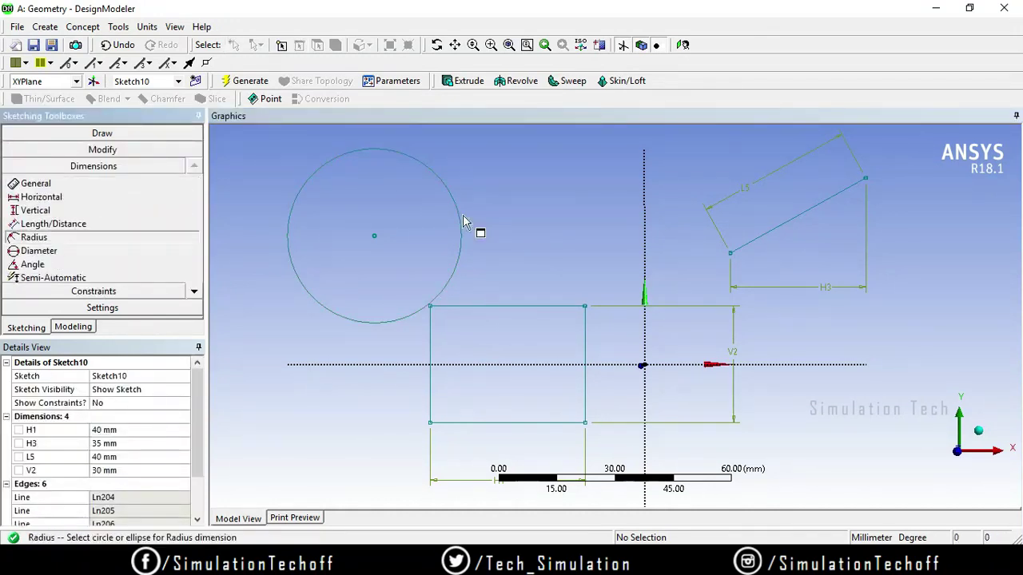
left_click(507, 202)
left_click(549, 204)
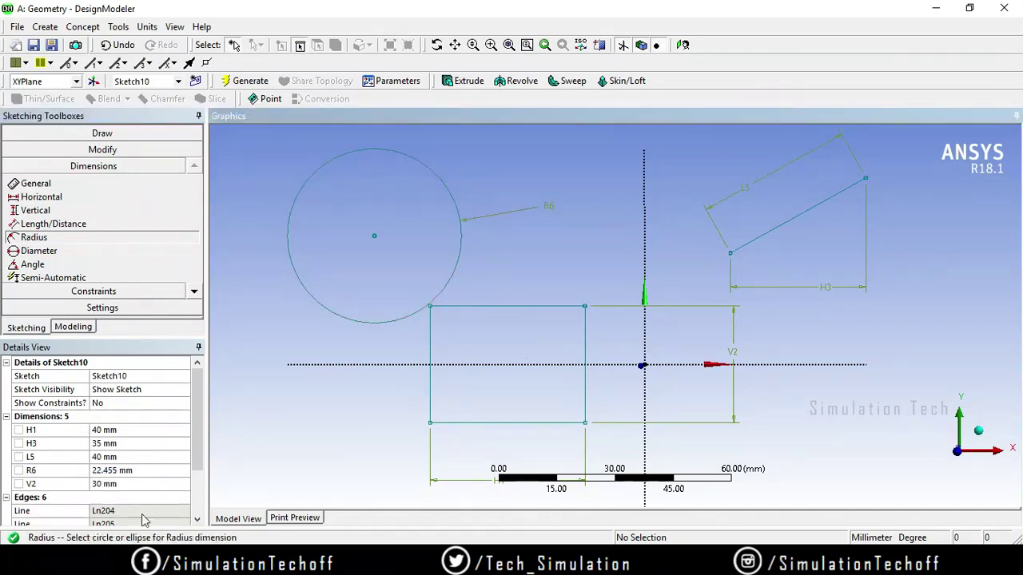
left_click(140, 470)
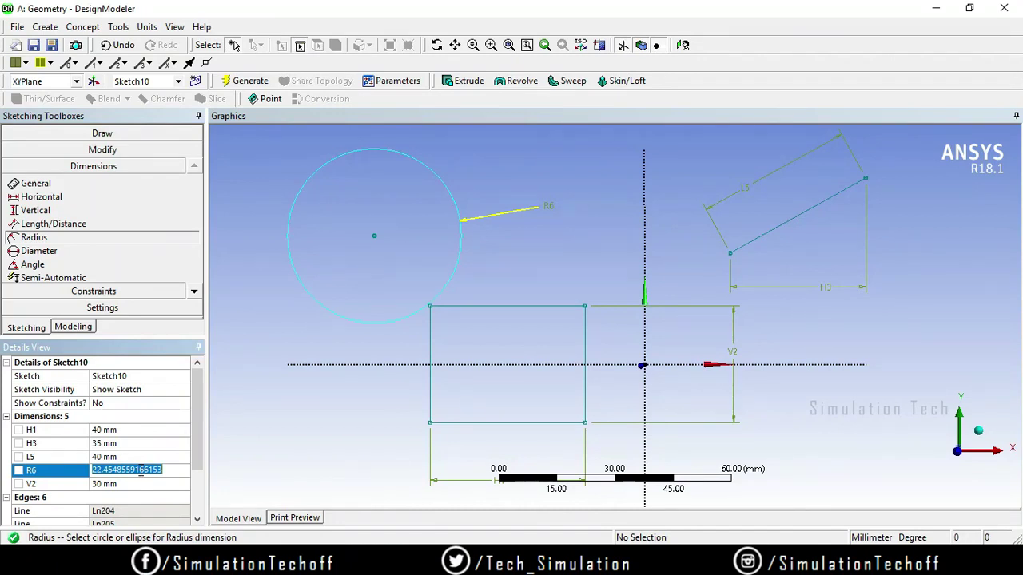
type("20")
key("Return")
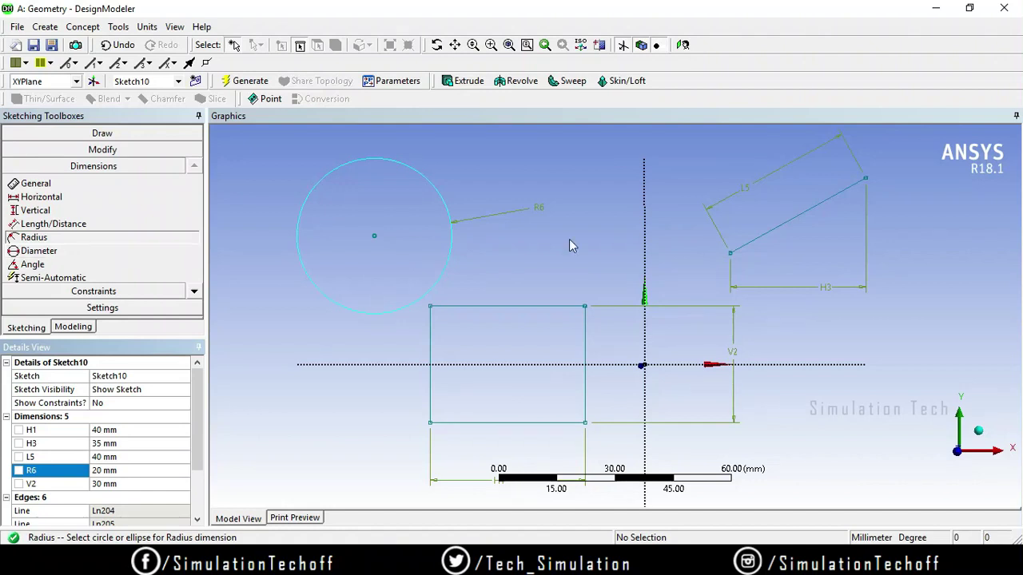
Step: Delete the circle's radius dimension R6
right_click(54, 475)
left_click(80, 479)
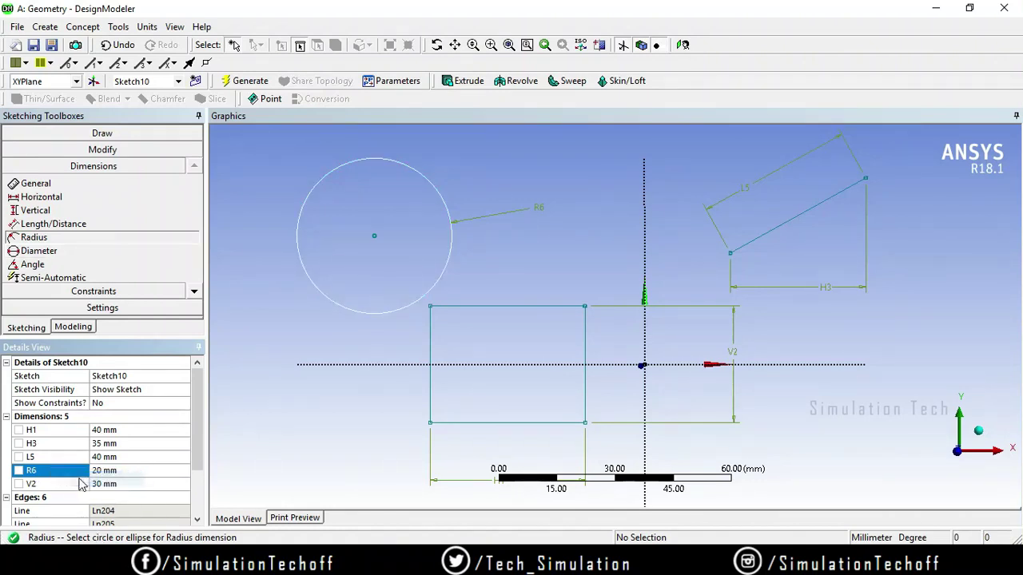
left_click(40, 251)
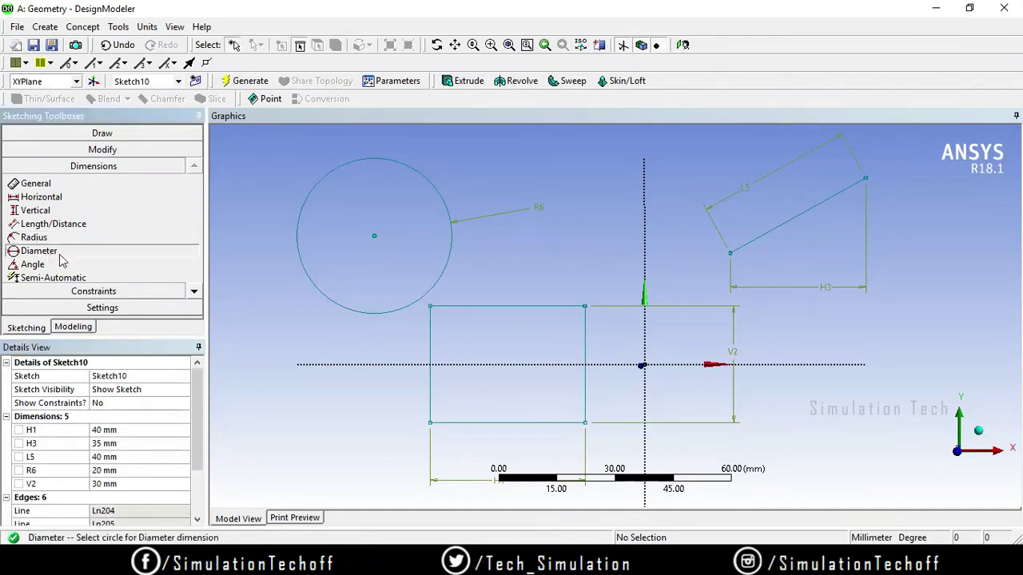
left_click(56, 471)
right_click(56, 471)
left_click(84, 478)
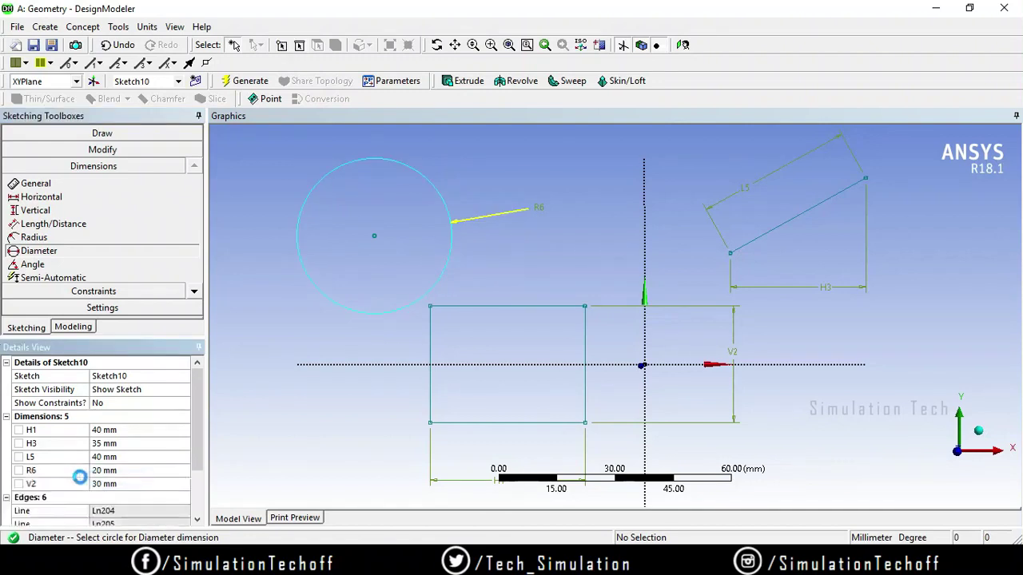
Step: Add a diameter dimension to the circle, placed outside it toward the upper right
left_click(80, 252)
left_click(453, 234)
left_click(525, 197)
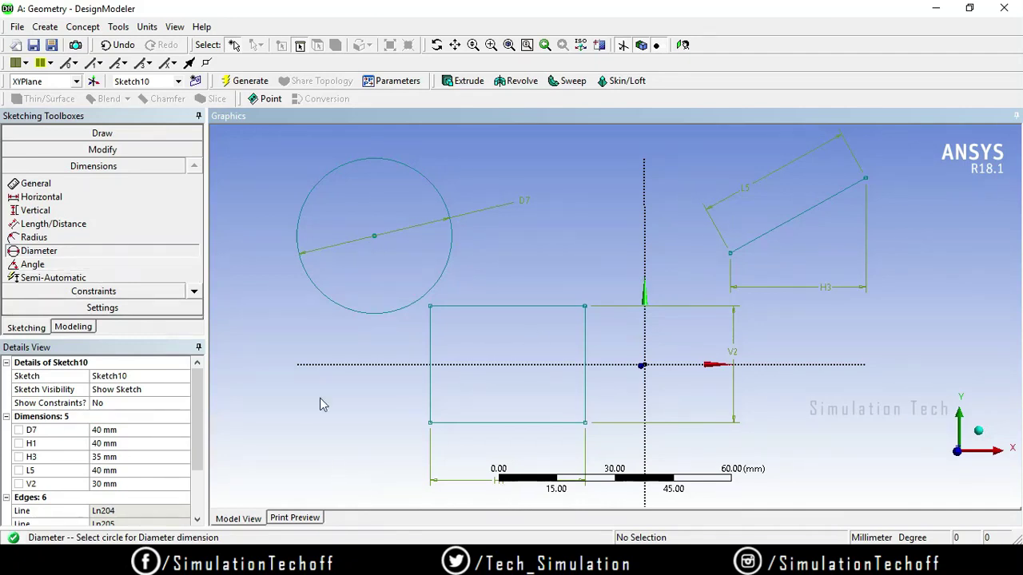
Step: Draw a line from the rectangle's upper-left corner, rising to the right at about 22° above its top edge
left_click(170, 134)
left_click(58, 178)
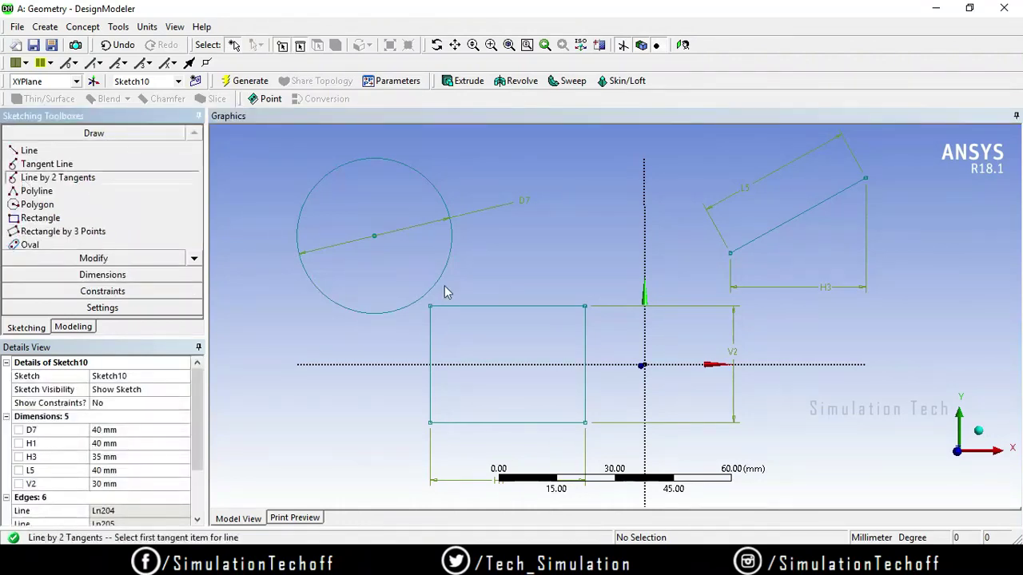
key("Escape")
left_click(28, 151)
left_click(429, 304)
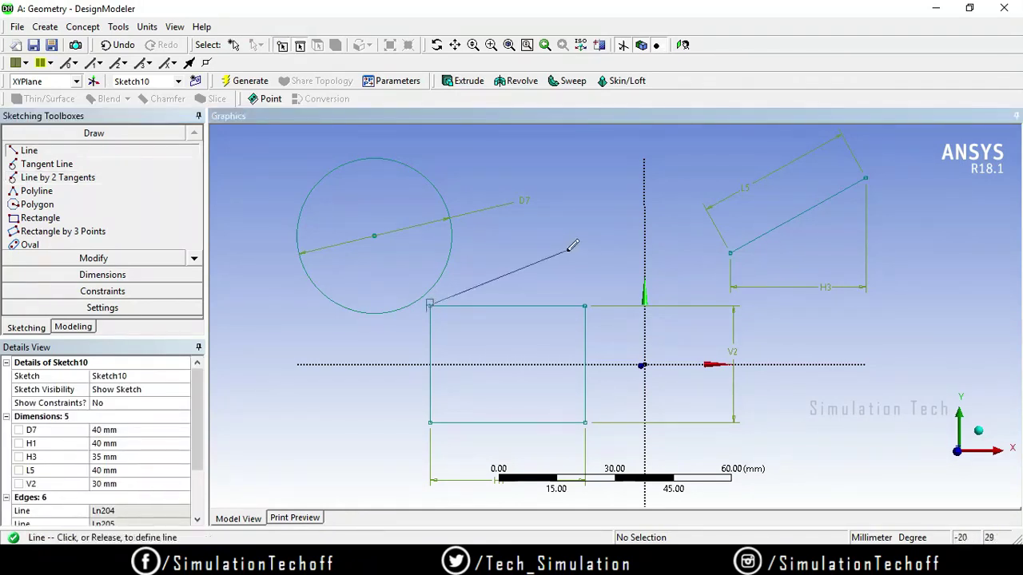
left_click(567, 252)
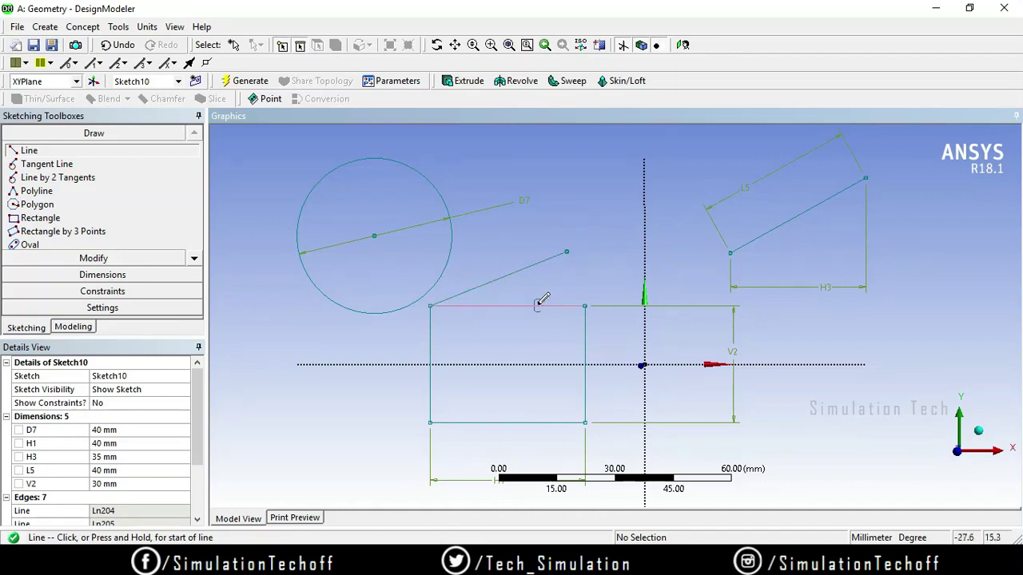
Step: Add an angle dimension between the slanted line and the rectangle's top edge, placed on the outer side, and set it to 320°
left_click(59, 274)
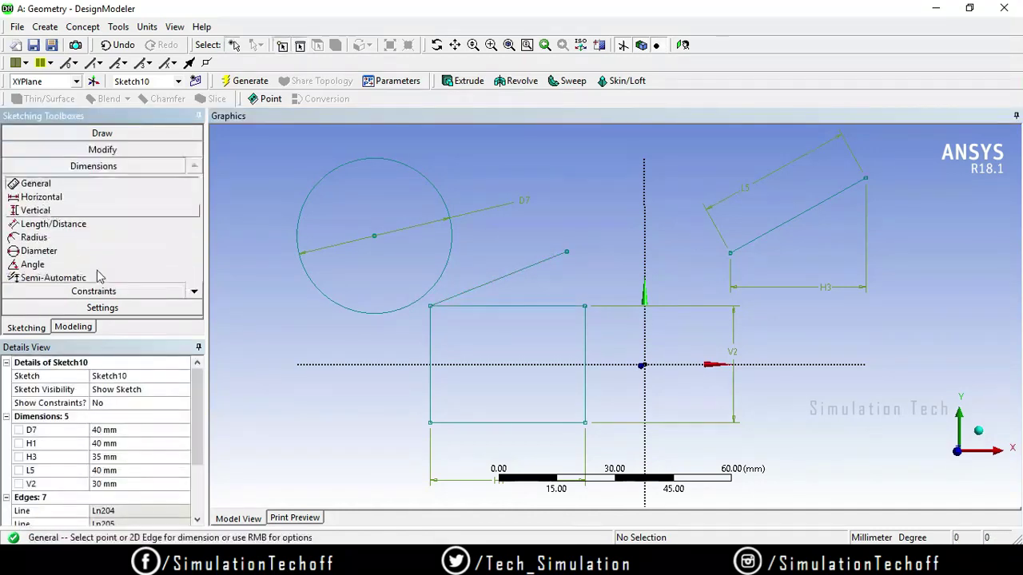
left_click(81, 265)
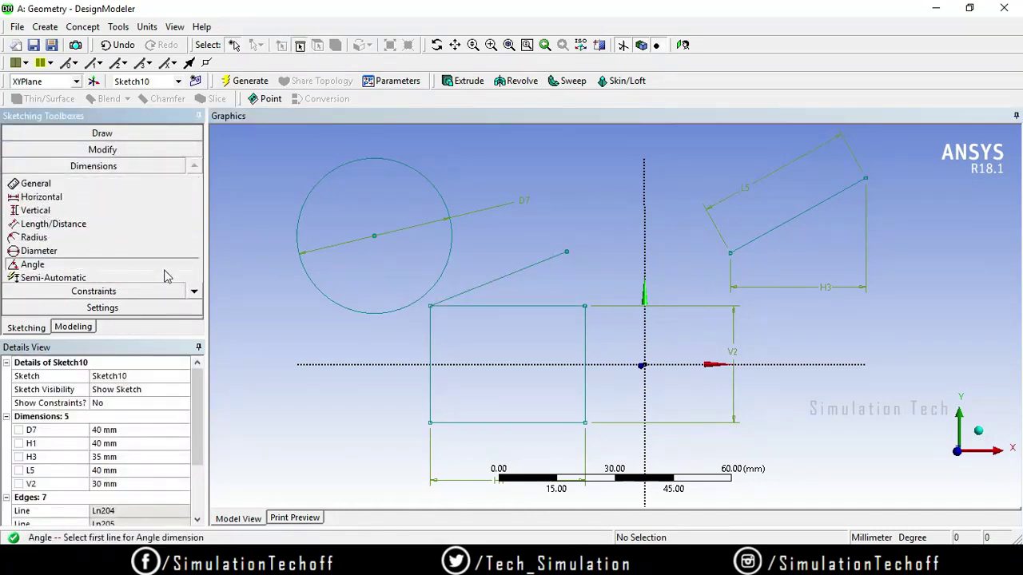
left_click(508, 276)
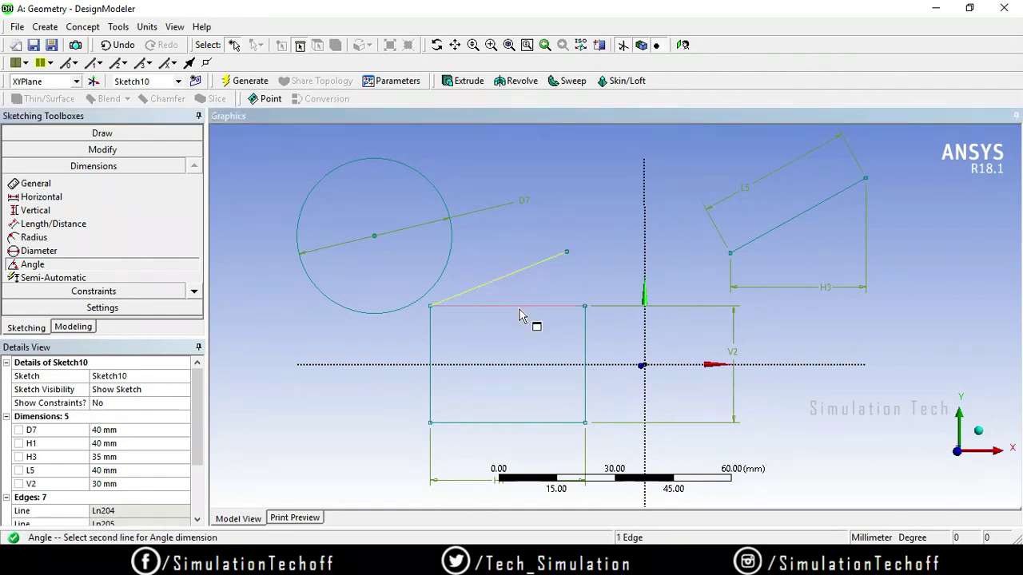
left_click(521, 309)
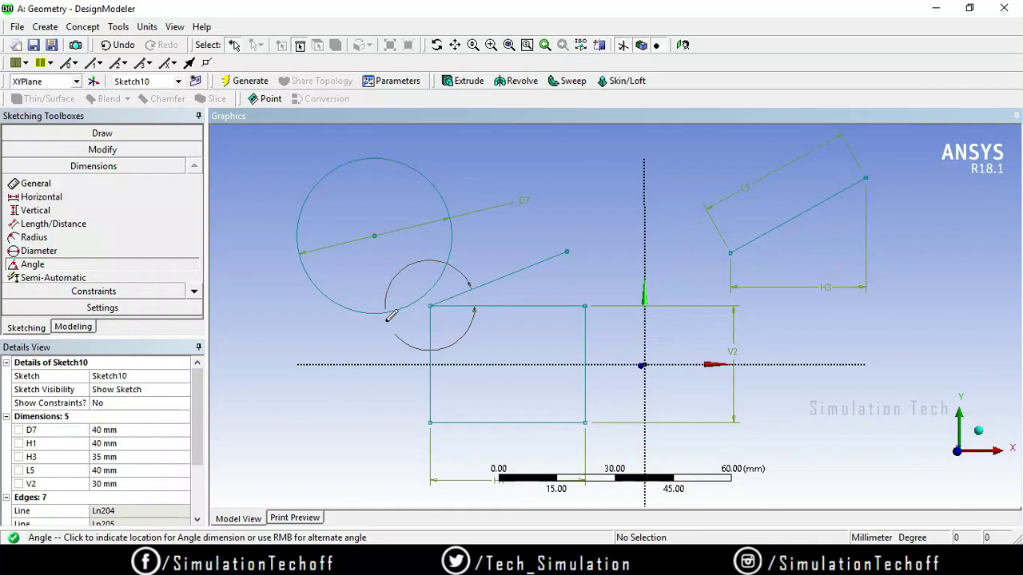
left_click(365, 330)
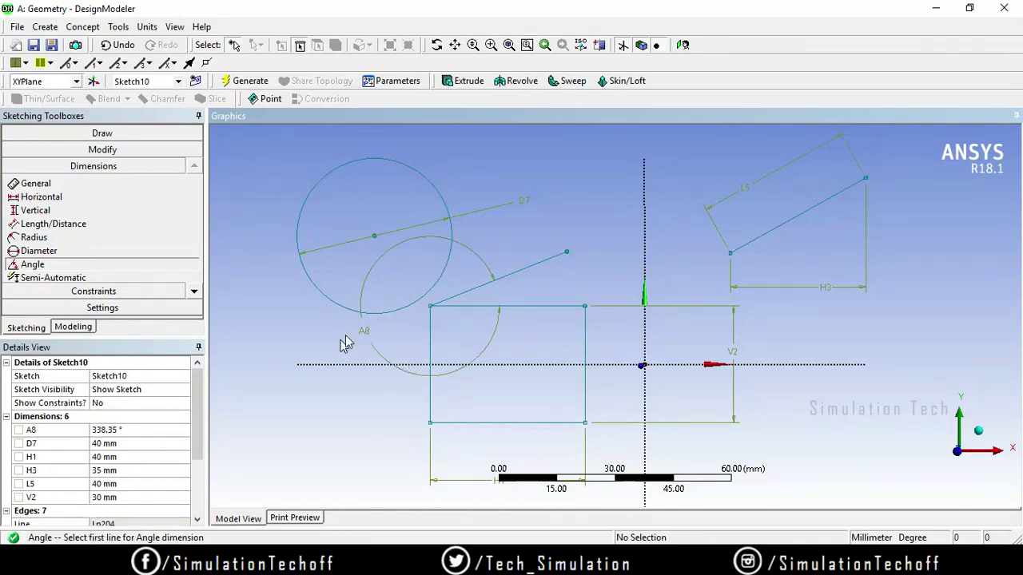
left_click(138, 431)
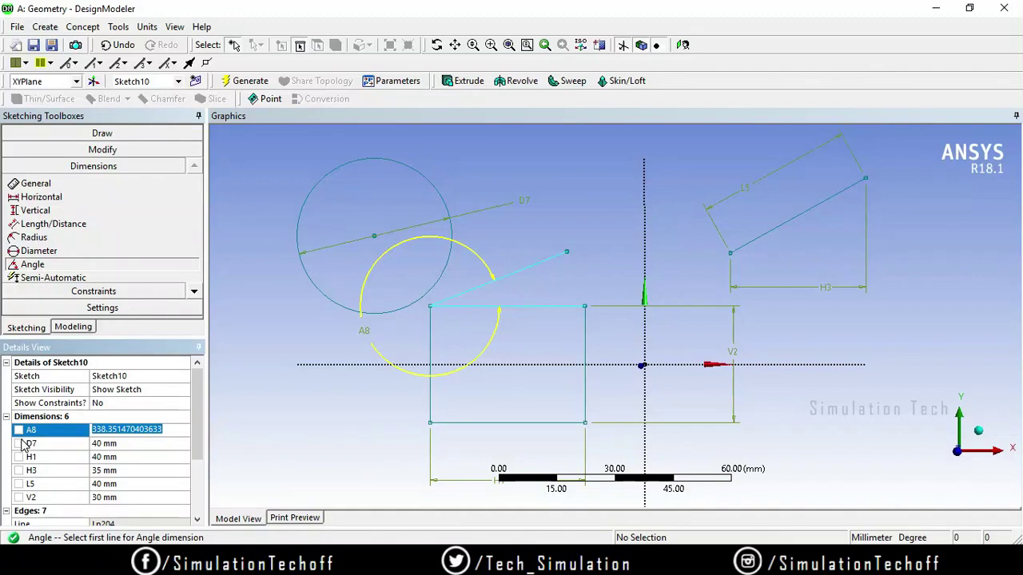
type("320")
key("Return")
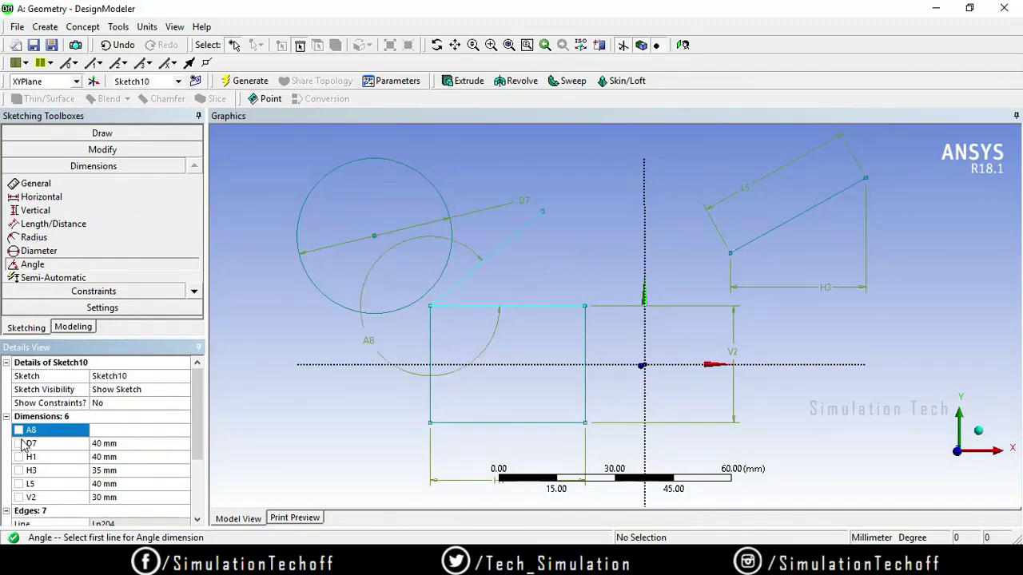
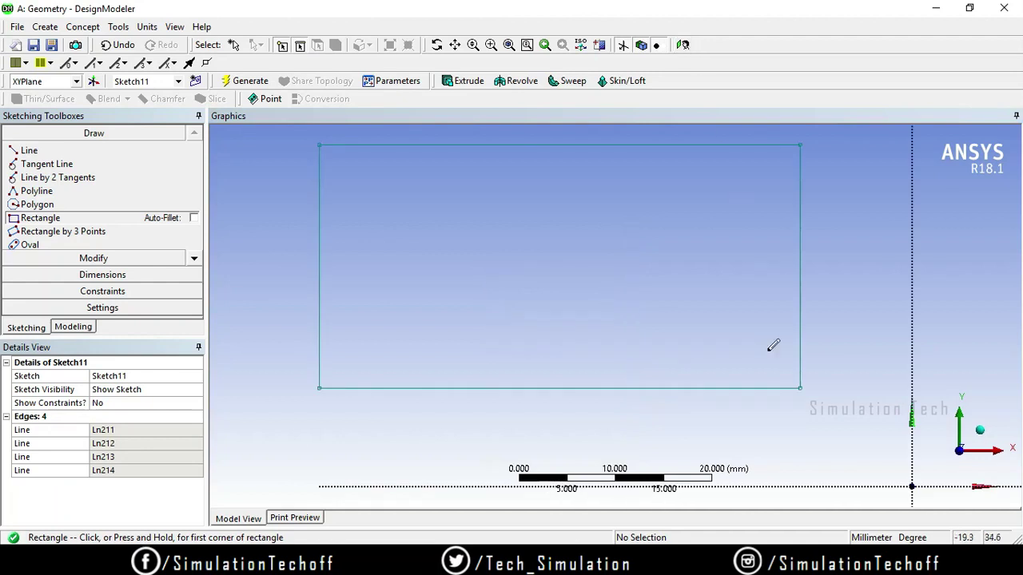
Step: Dimension the new rectangle's right edge and bottom edge with the General tool, placing both dimensions outside the rectangle
scroll(736, 343, "down", 4)
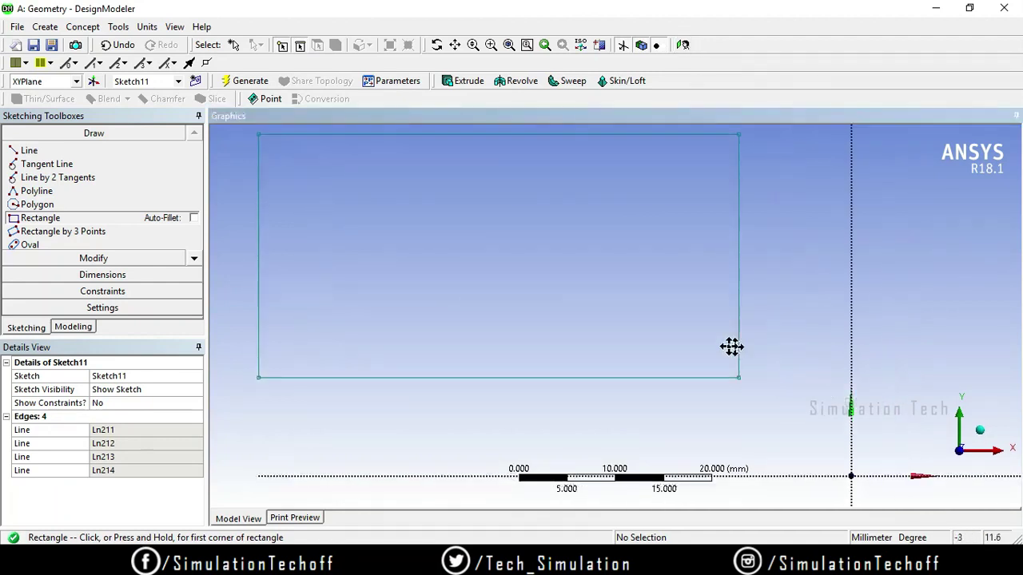
scroll(674, 336, "down", 2)
scroll(655, 326, "up", 1)
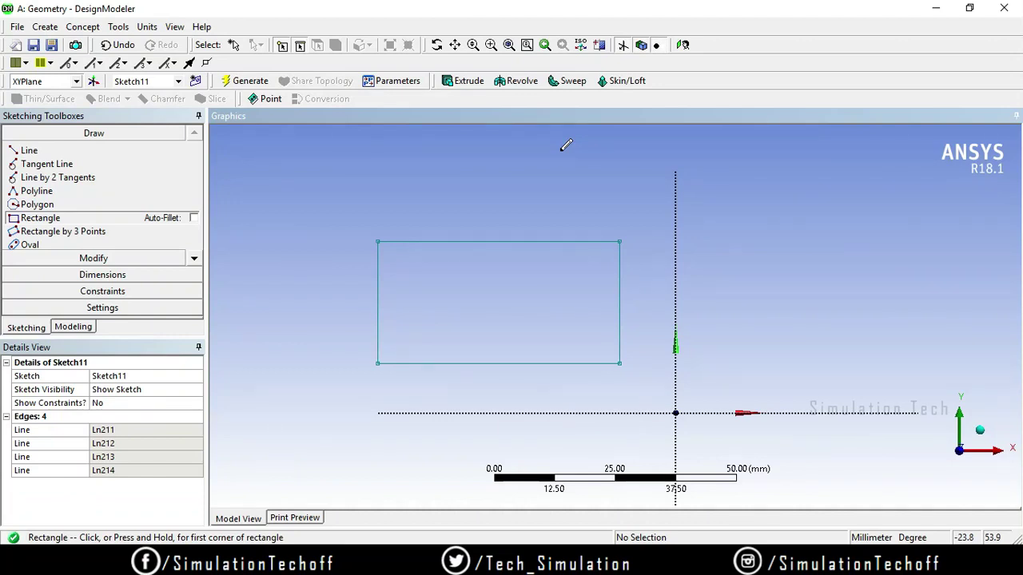
left_click(71, 277)
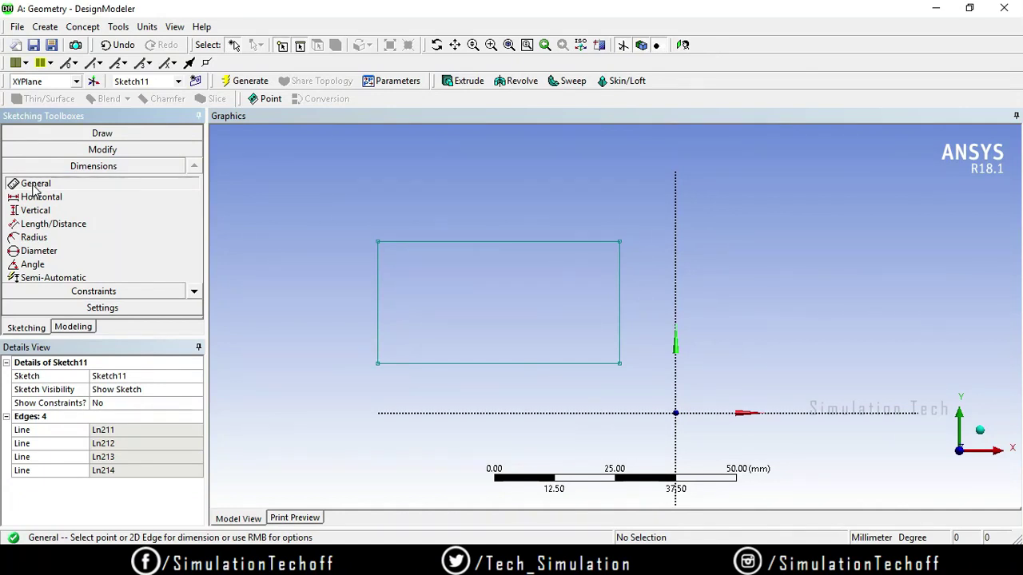
left_click(622, 316)
left_click(723, 294)
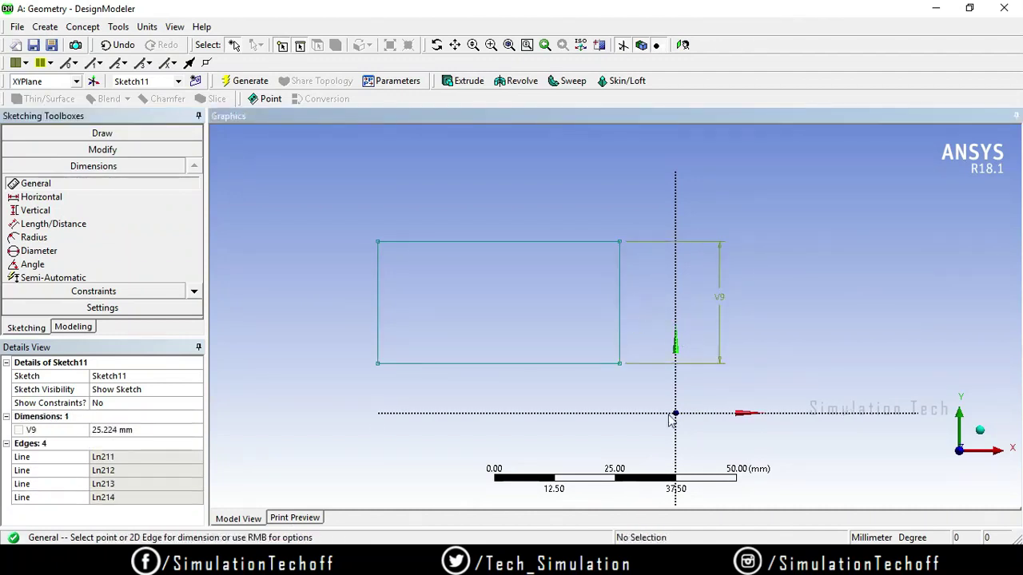
left_click(506, 365)
left_click(492, 445)
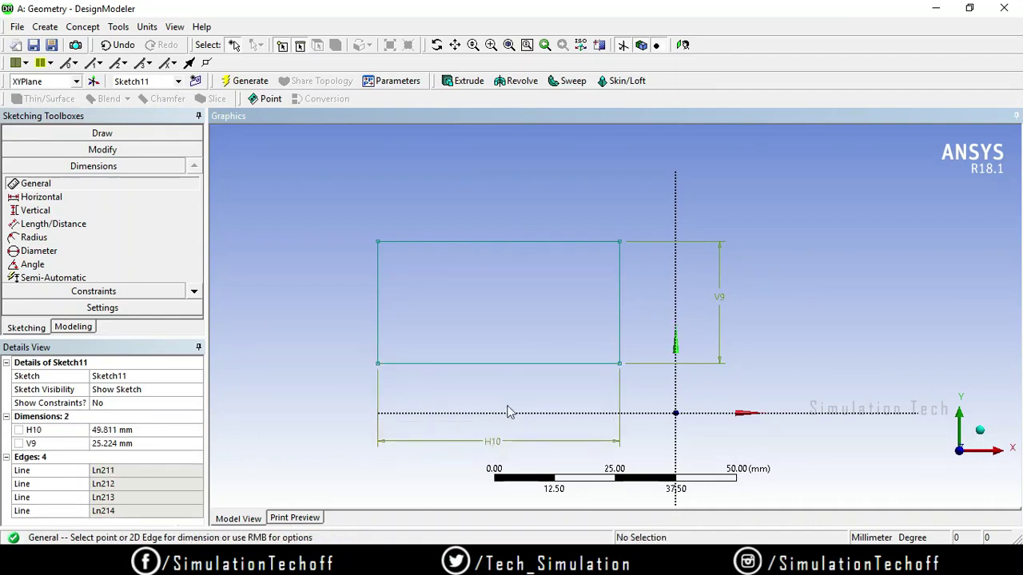
Step: Try adding a second vertical General dimension to the rectangle's already dimensioned right edge, placed inside the rectangle
left_click(619, 283)
left_click(646, 272)
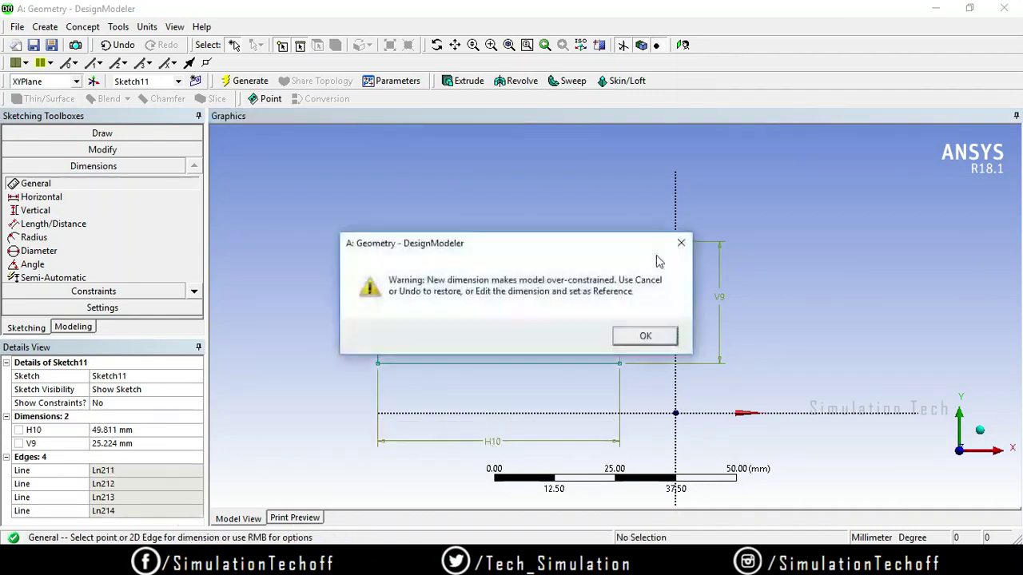
left_click(645, 335)
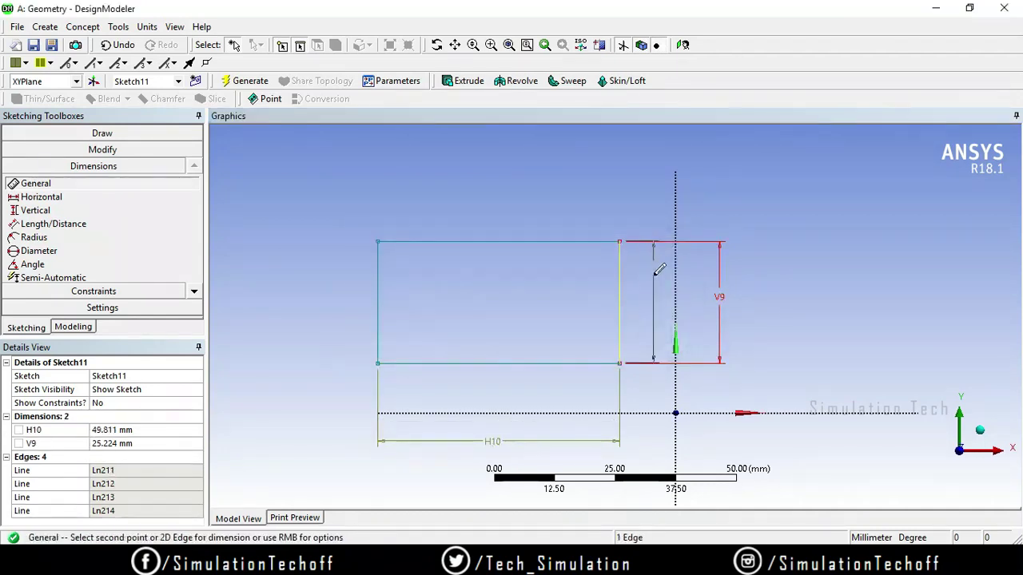
left_click(509, 301)
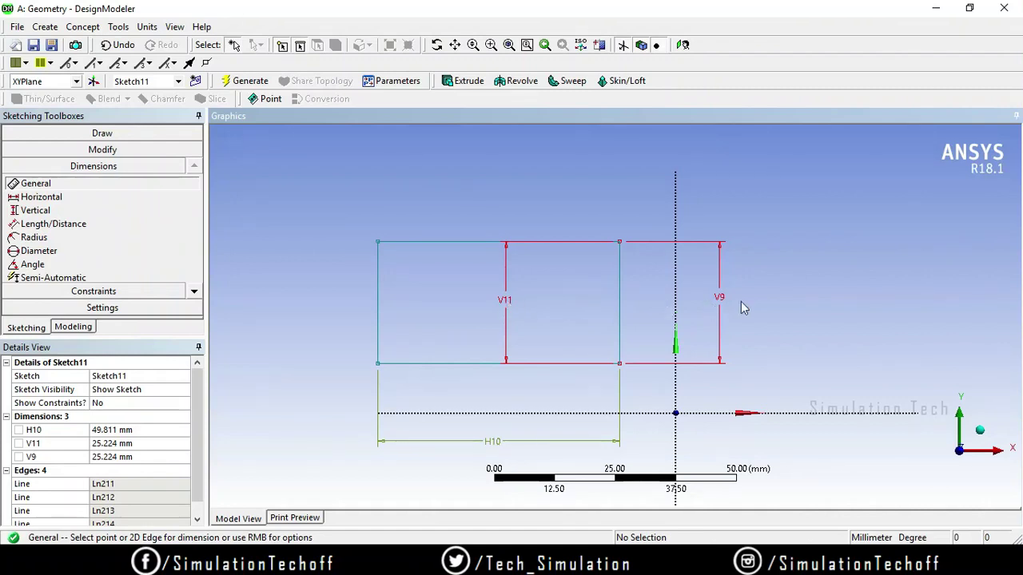
Step: Delete the redundant vertical dimension V11 inside the rectangle
left_click(44, 447)
right_click(44, 449)
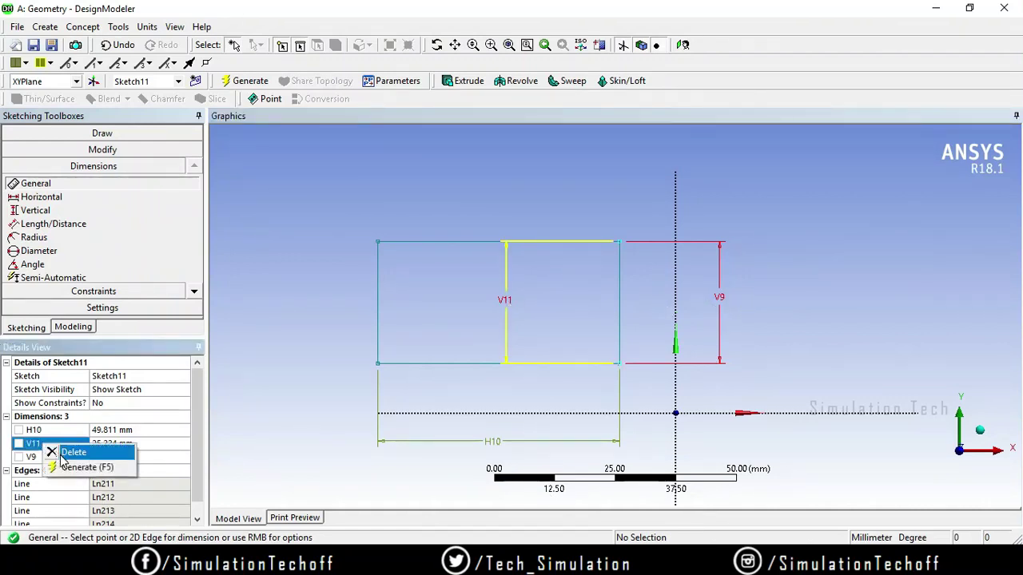
left_click(68, 454)
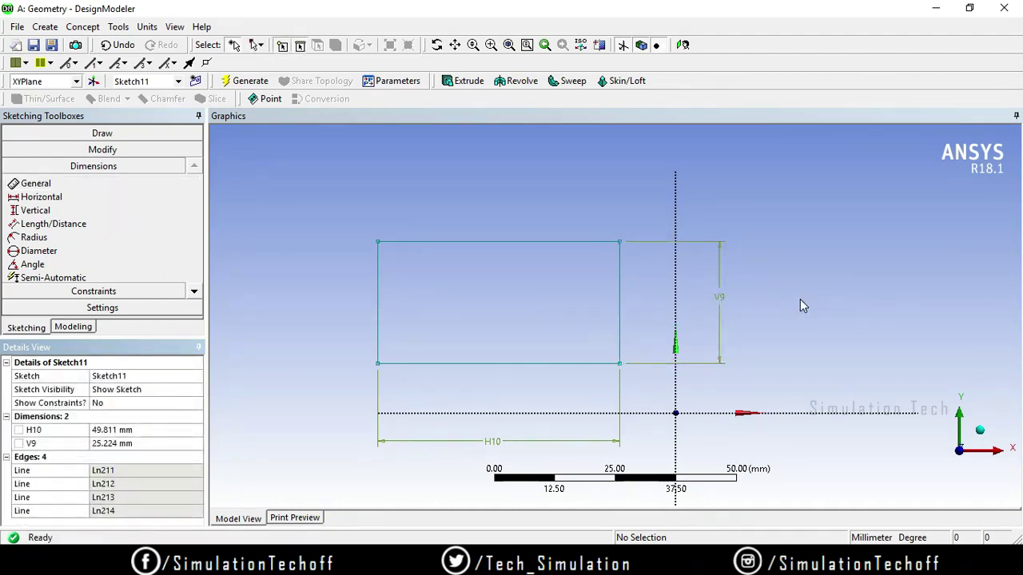
Step: Dimension the distance between the vertical axis and the rectangle's right edge with the General tool, placed above the rectangle
left_click(64, 186)
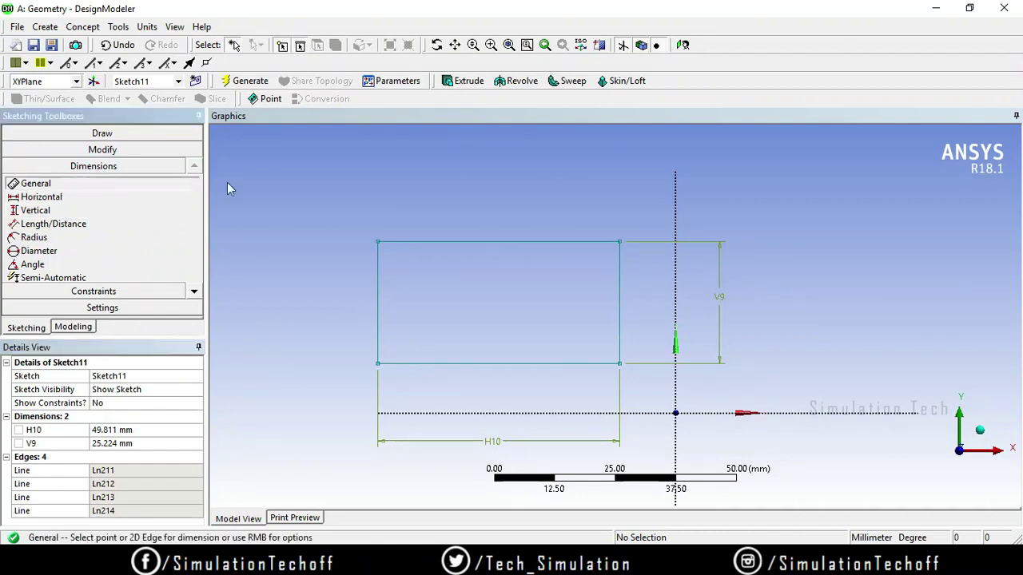
left_click(676, 193)
left_click(635, 327)
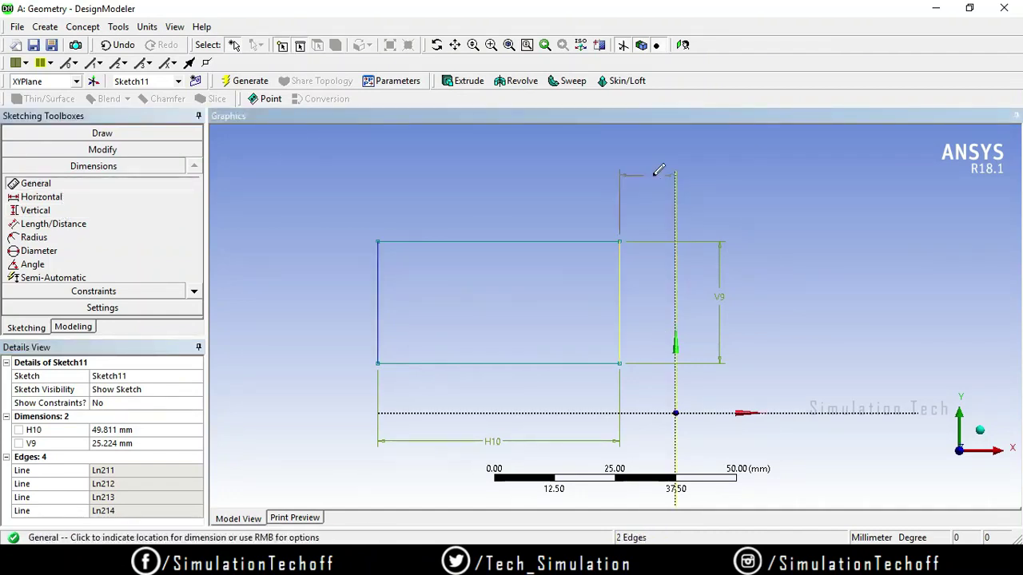
left_click(653, 171)
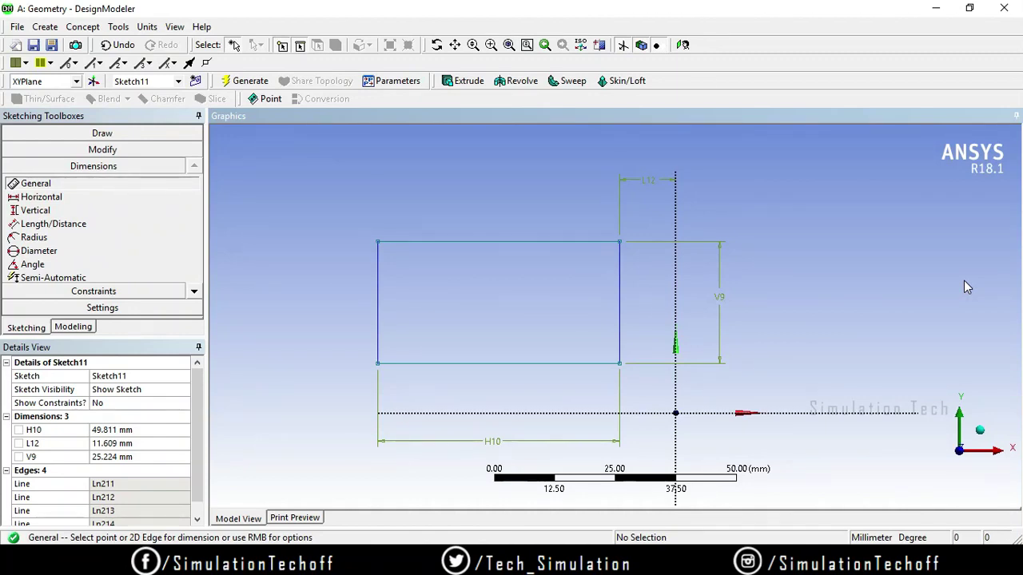
Step: Dimension the distance between the horizontal axis and the rectangle's bottom edge, placed to the left of the rectangle
left_click(549, 415)
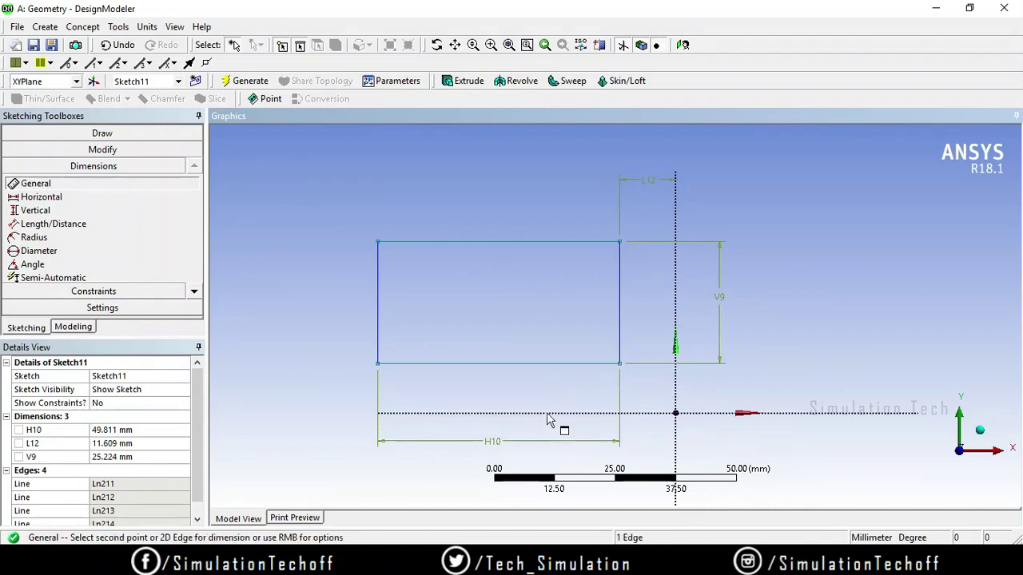
left_click(548, 364)
left_click(313, 384)
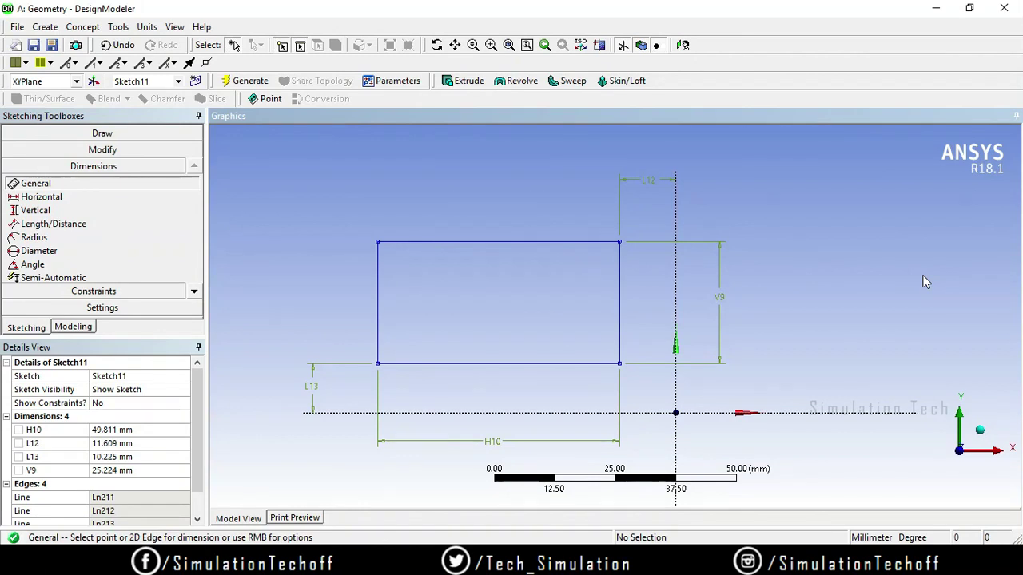
Step: Draw three more rectangles around the dimensioned one: one at upper right, one at upper left and a larger one at lower right
scroll(736, 322, "down", 5)
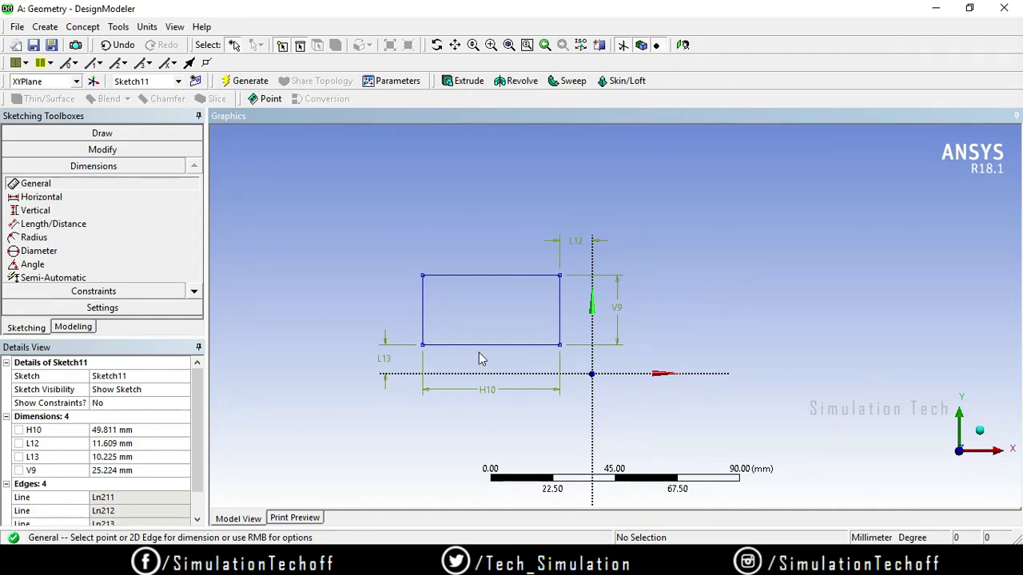
left_click(94, 132)
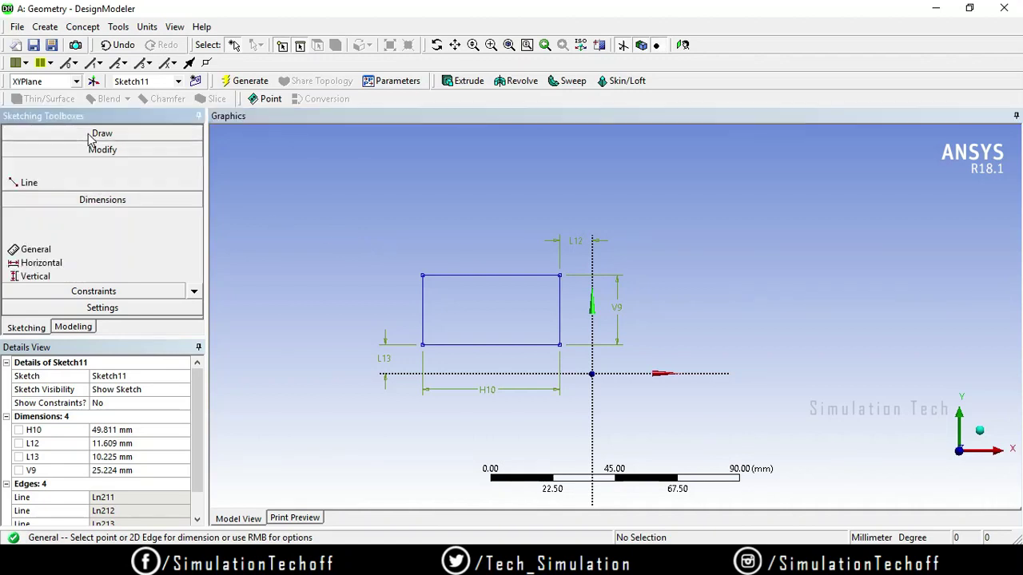
left_click(101, 221)
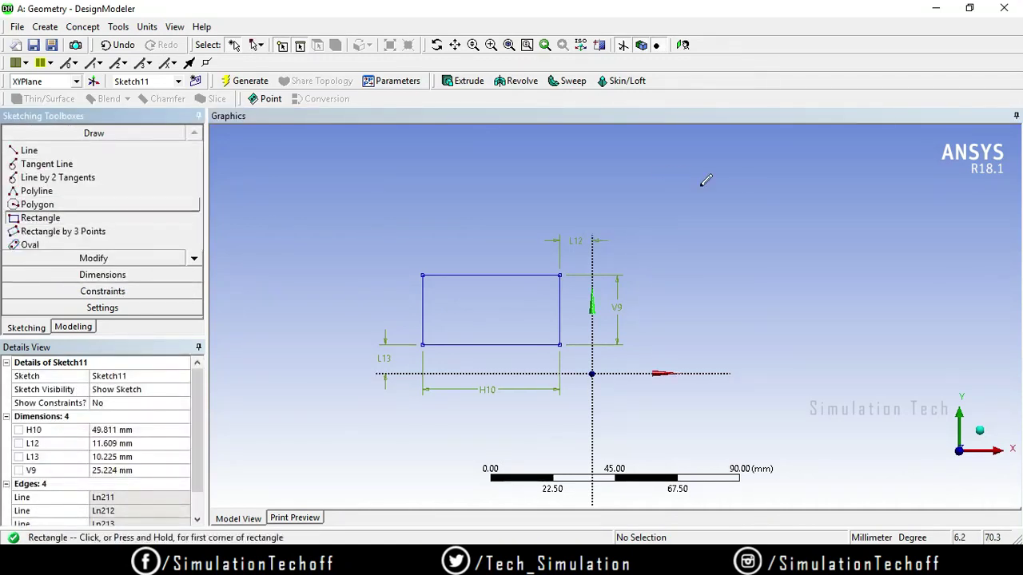
left_click(737, 189)
left_click(829, 246)
left_click(342, 157)
left_click(430, 218)
left_click(737, 350)
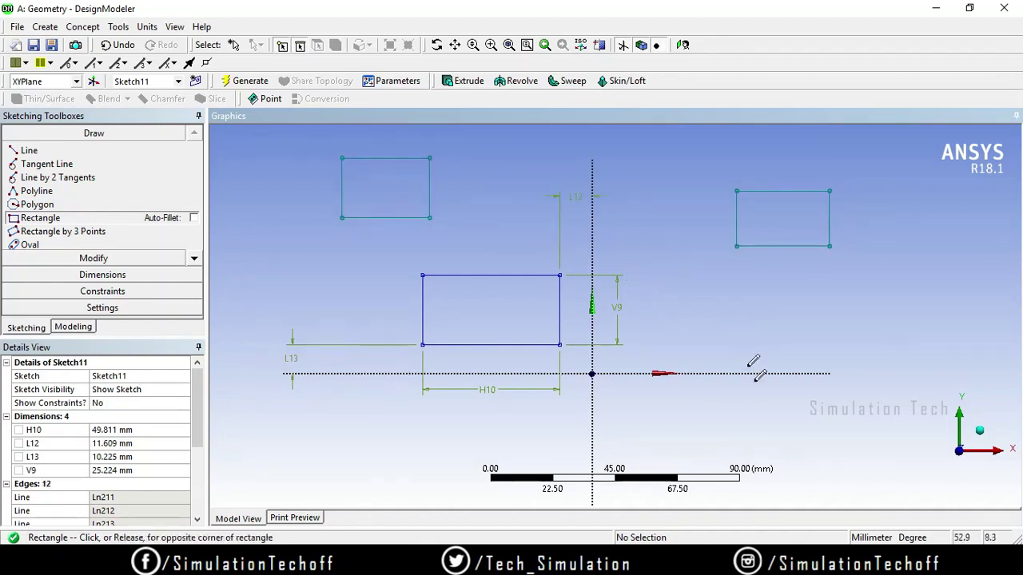
left_click(883, 463)
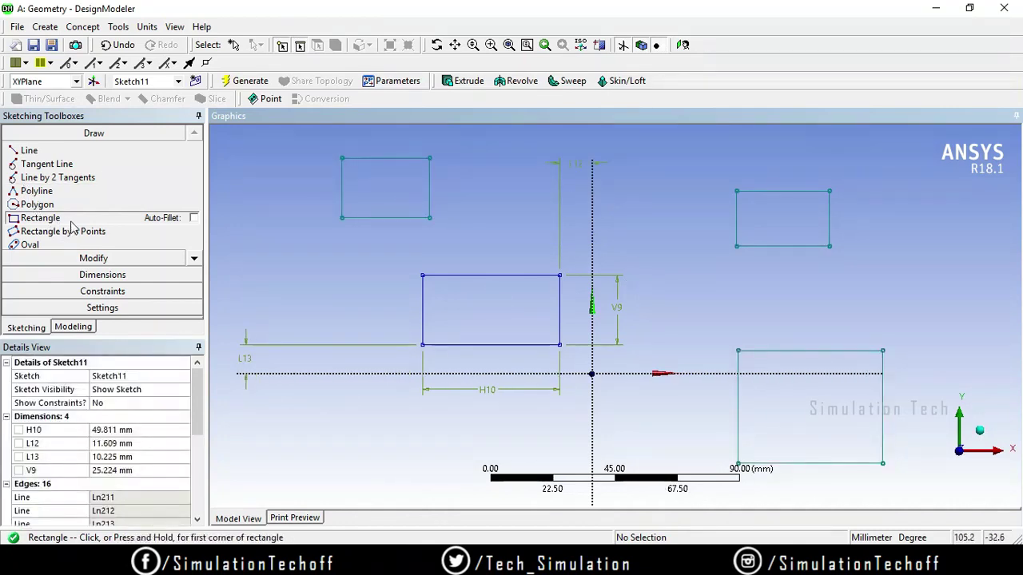
Step: Draw a horizontal oval above the dimensioned rectangle, crossing the vertical axis between the two upper rectangles
left_click(50, 246)
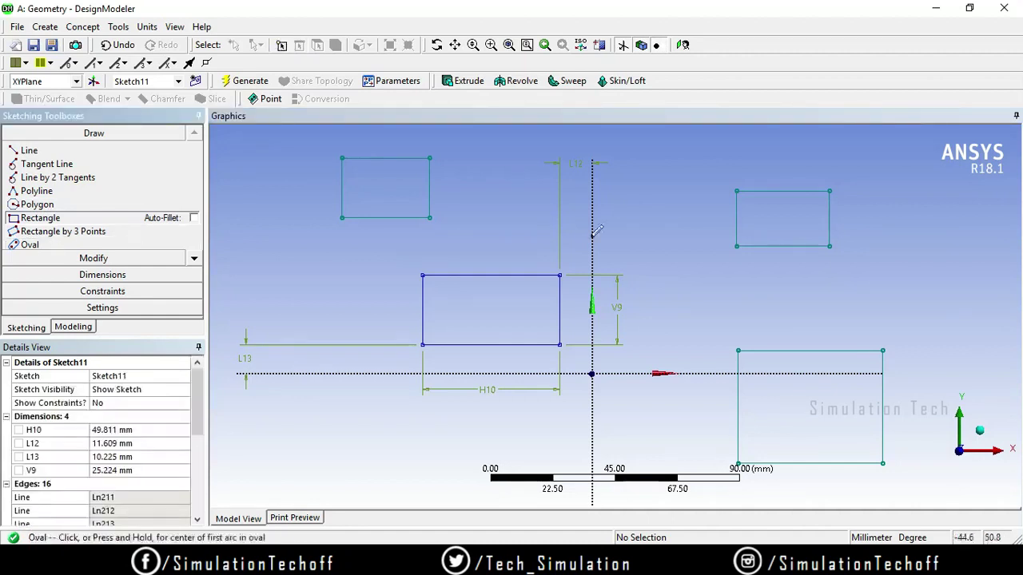
left_click(506, 204)
left_click(699, 205)
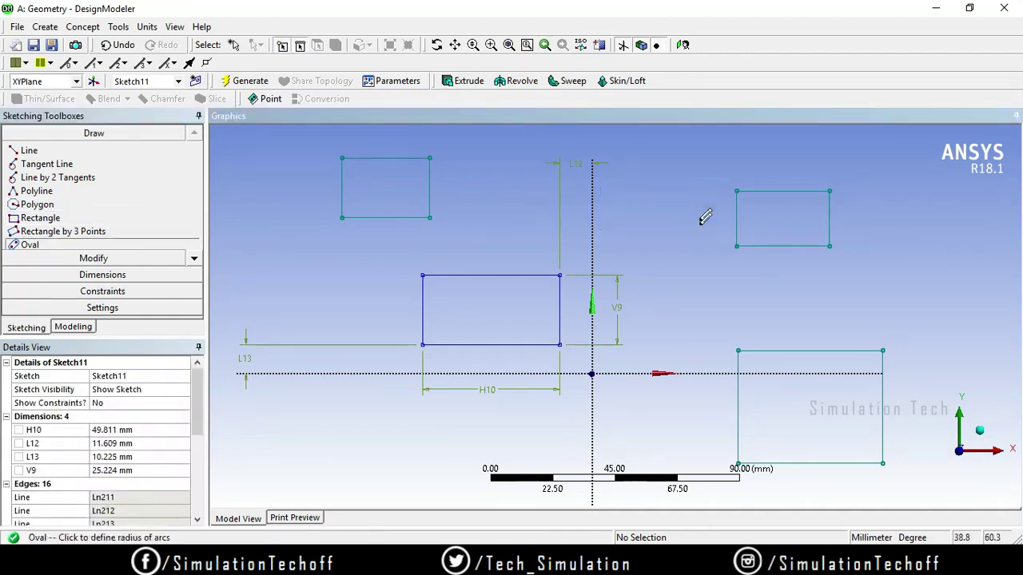
left_click(703, 237)
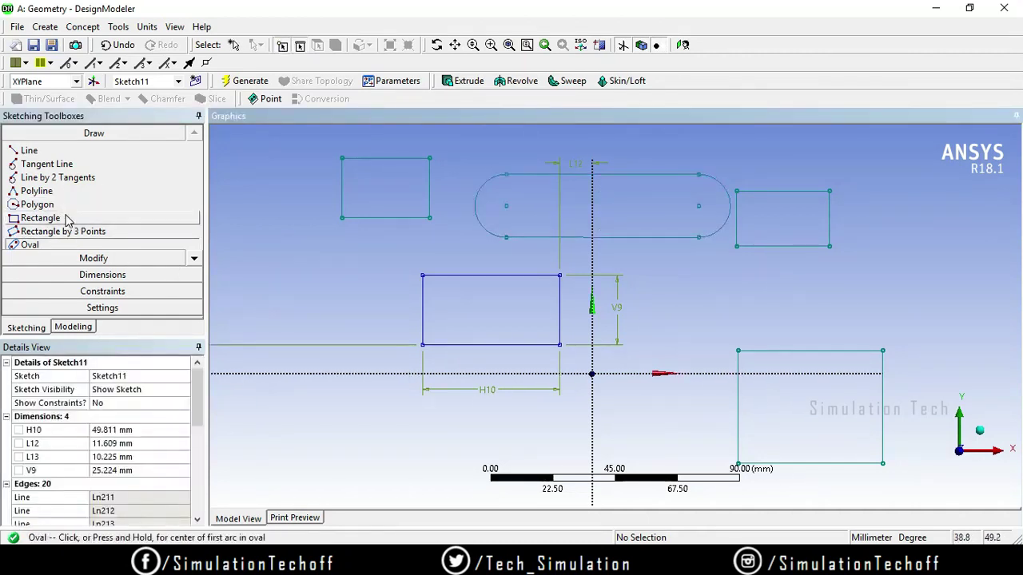
Step: Draw a circle about 33 mm in diameter below and to the left of the dimensioned rectangle
scroll(64, 232, "down", 1)
left_click(199, 262)
left_click(197, 260)
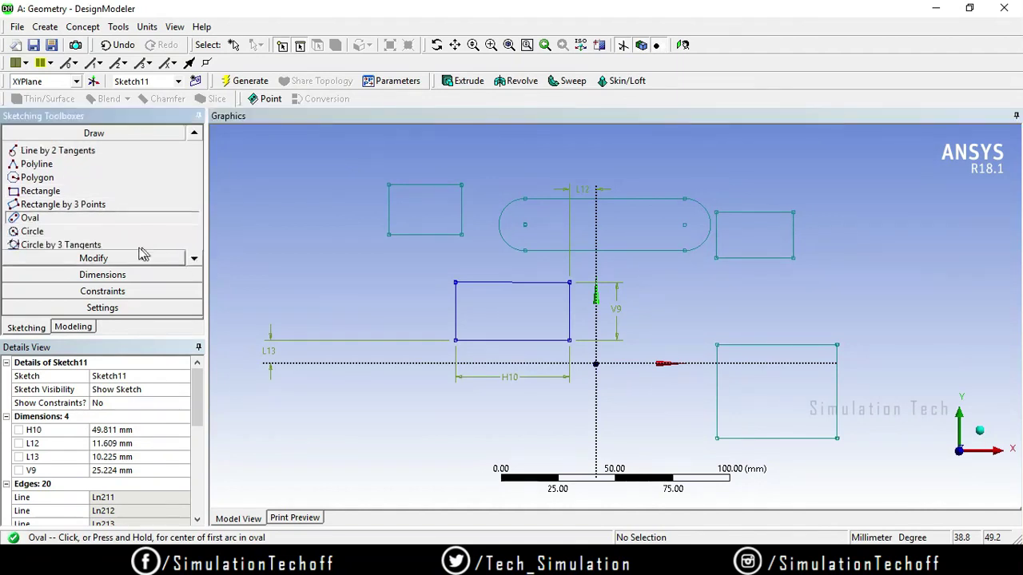
left_click(112, 232)
left_click(331, 431)
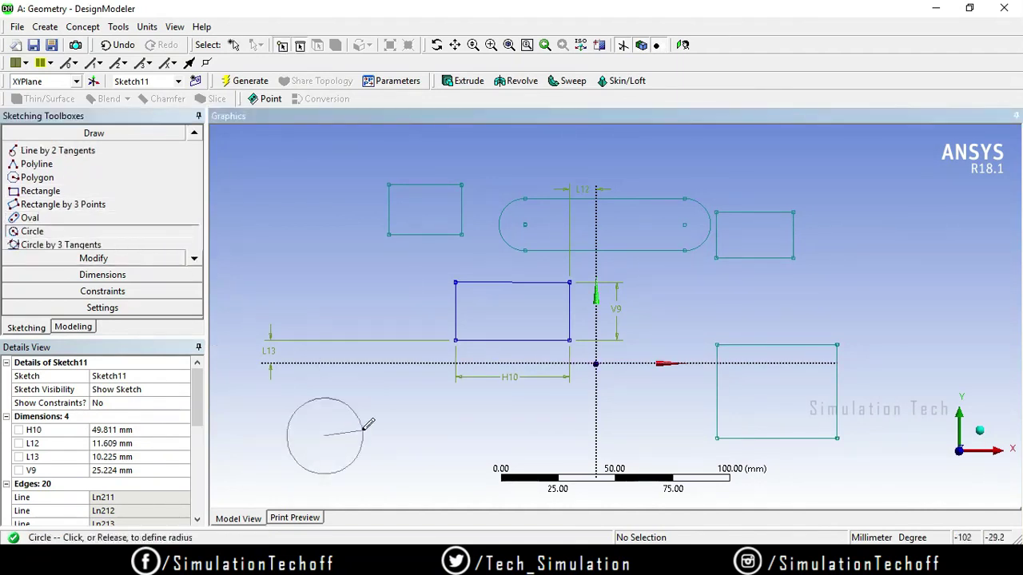
left_click(344, 385)
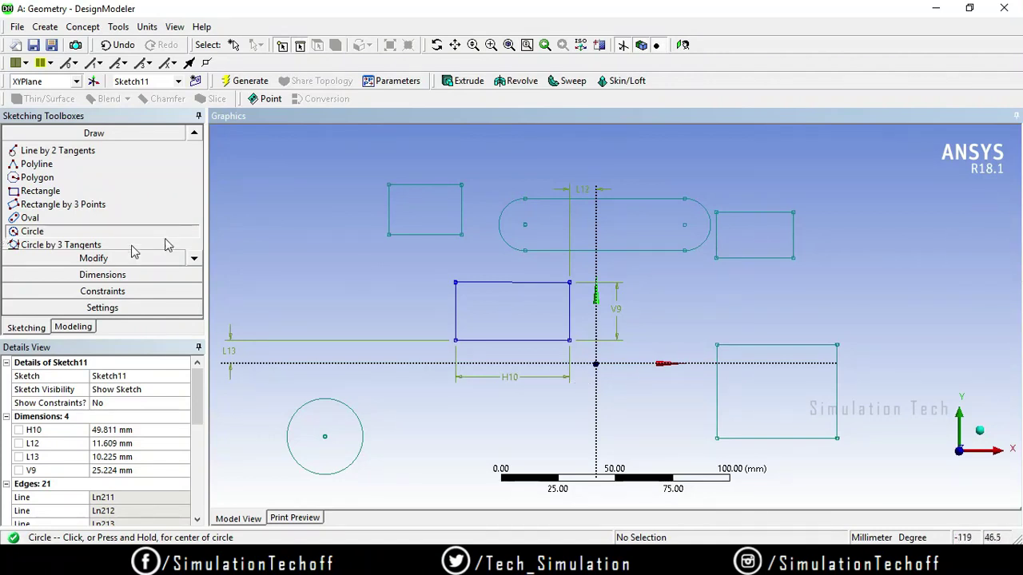
Step: Start Semi-Automatic dimensioning and place the circle's diameter dimension and the radius dimension of the oval's arc
left_click(106, 275)
scroll(64, 255, "down", 2)
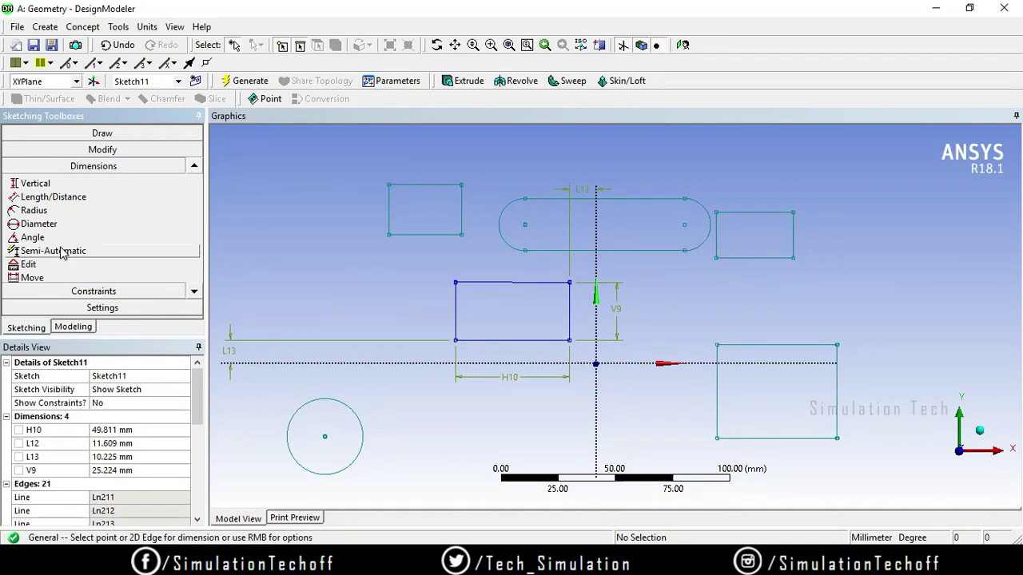
left_click(61, 253)
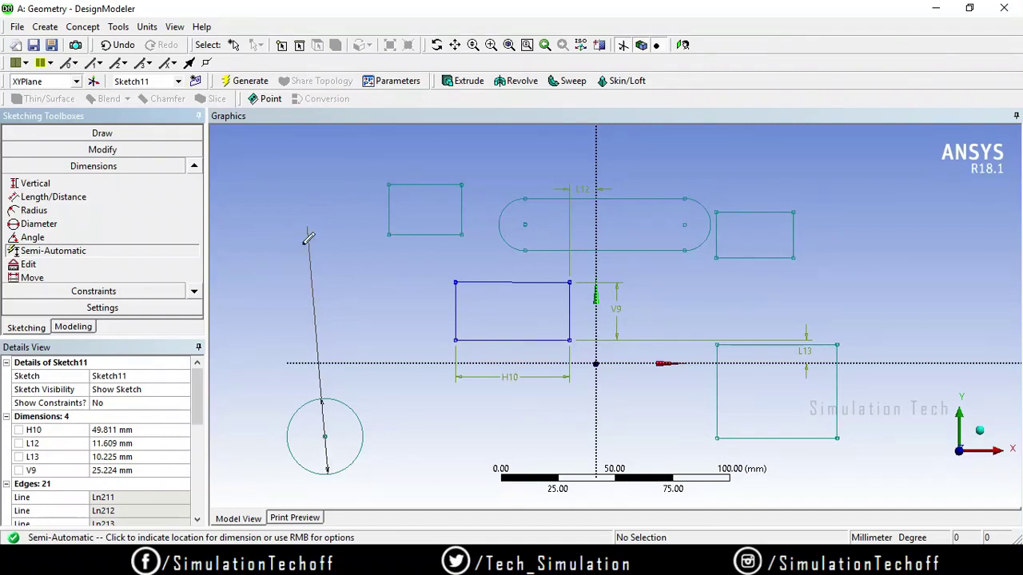
left_click(270, 383)
left_click(306, 270)
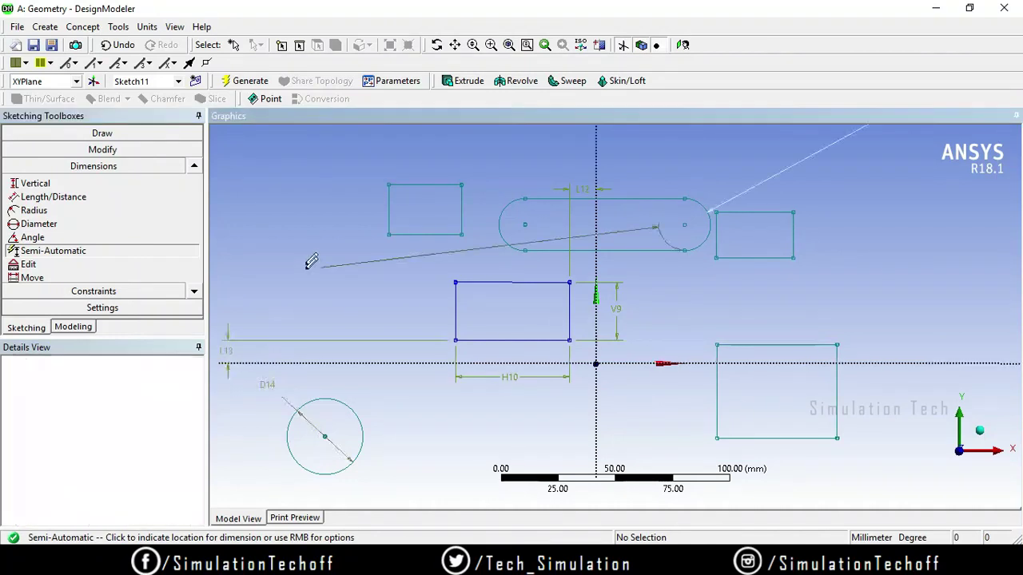
Step: Place the remaining suggested semi-automatic dimensions around the rectangles, oval and circle until all sketch geometry is dimensioned
left_click(277, 201)
left_click(338, 155)
left_click(335, 192)
left_click(347, 256)
left_click(300, 236)
left_click(281, 210)
left_click(519, 227)
left_click(745, 251)
left_click(884, 213)
left_click(956, 238)
left_click(834, 289)
left_click(816, 280)
left_click(800, 274)
left_click(875, 236)
left_click(887, 240)
left_click(932, 299)
left_click(925, 255)
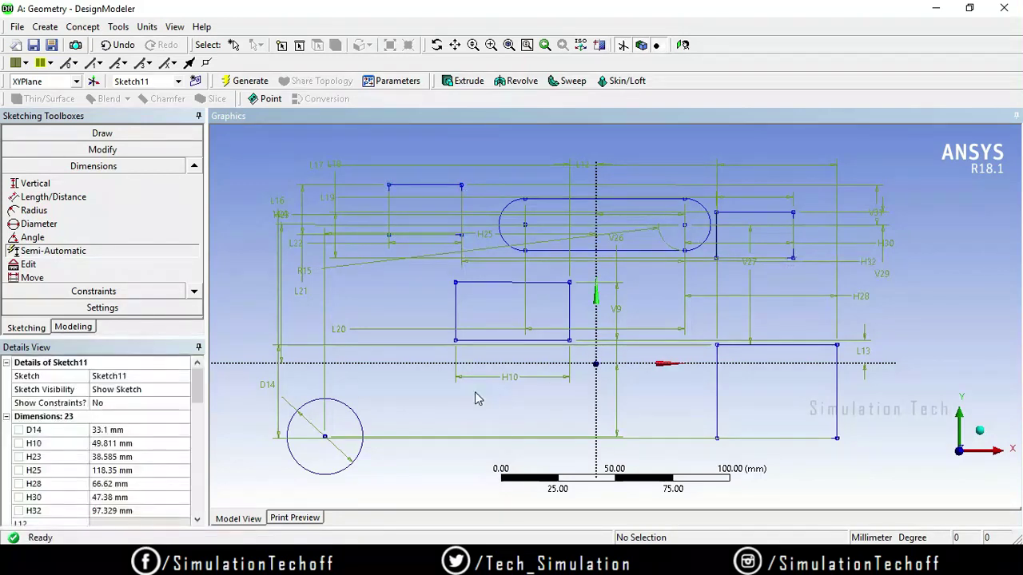
key("Escape")
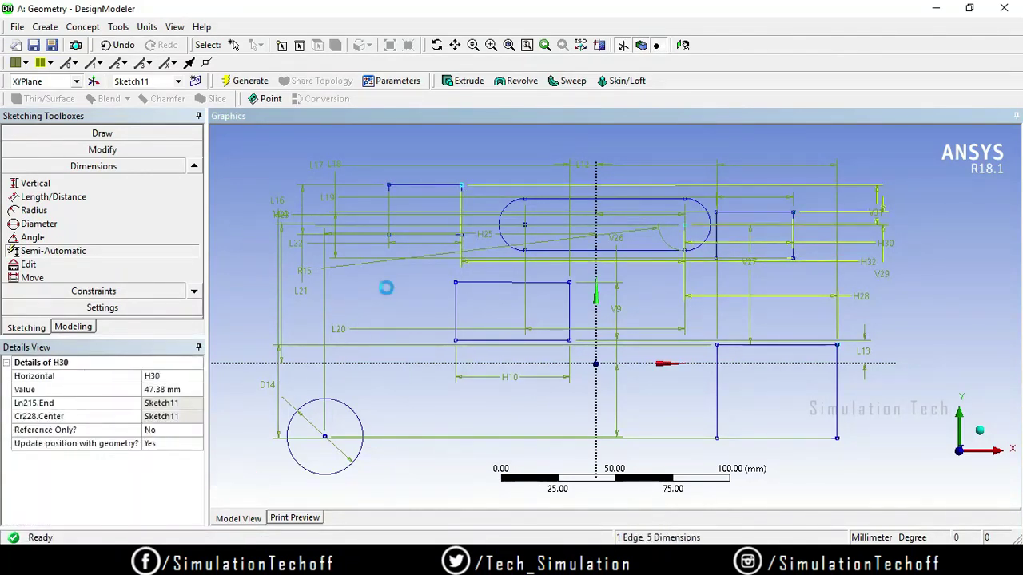
left_click(402, 362)
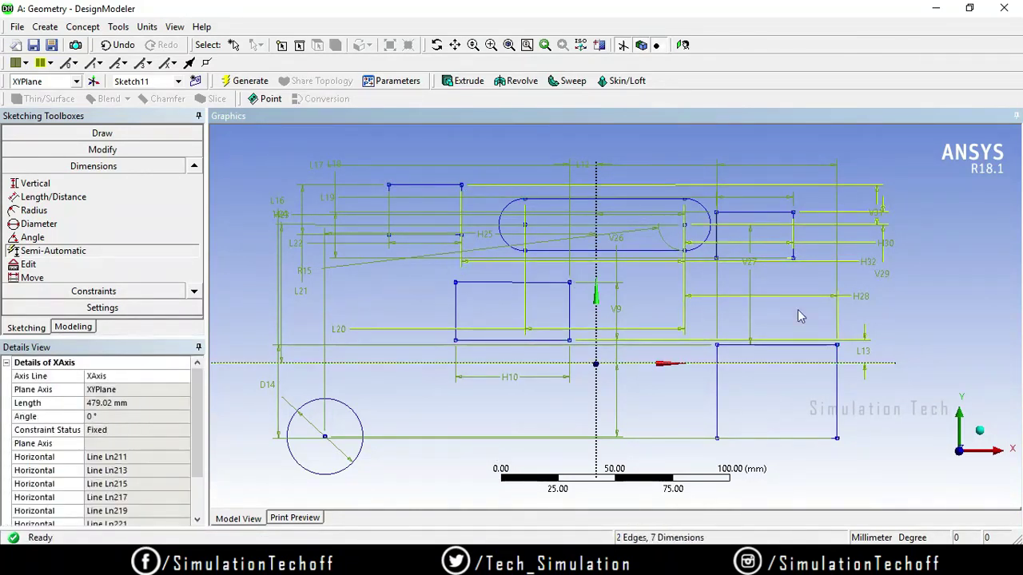
left_click(962, 269)
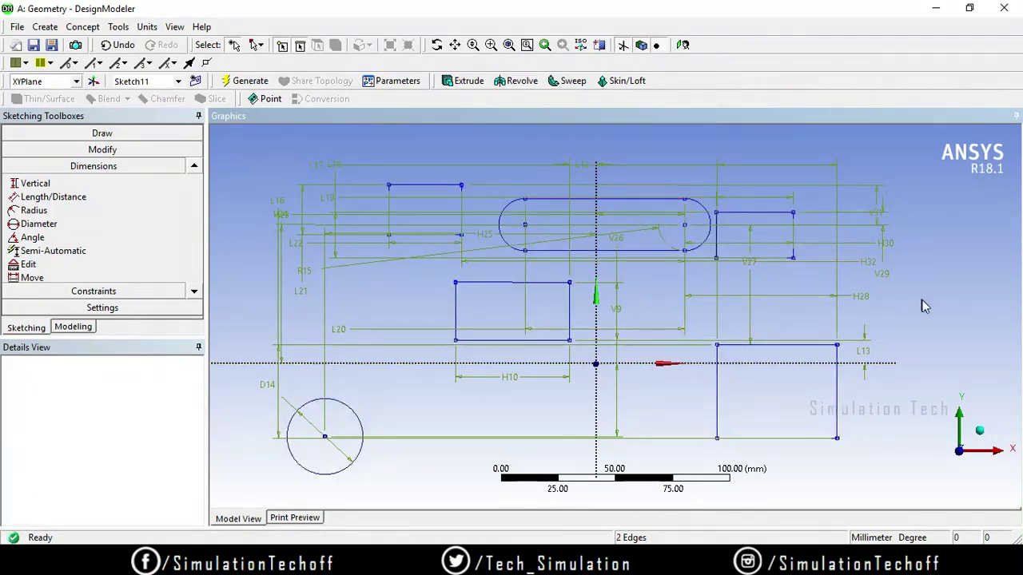
scroll(804, 255, "up", 1)
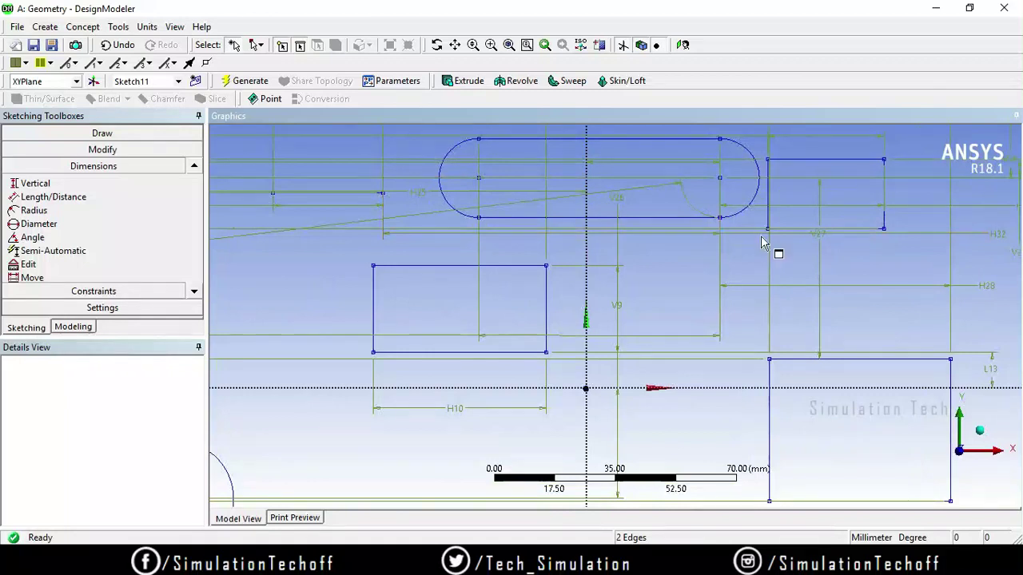
scroll(482, 258, "down", 1)
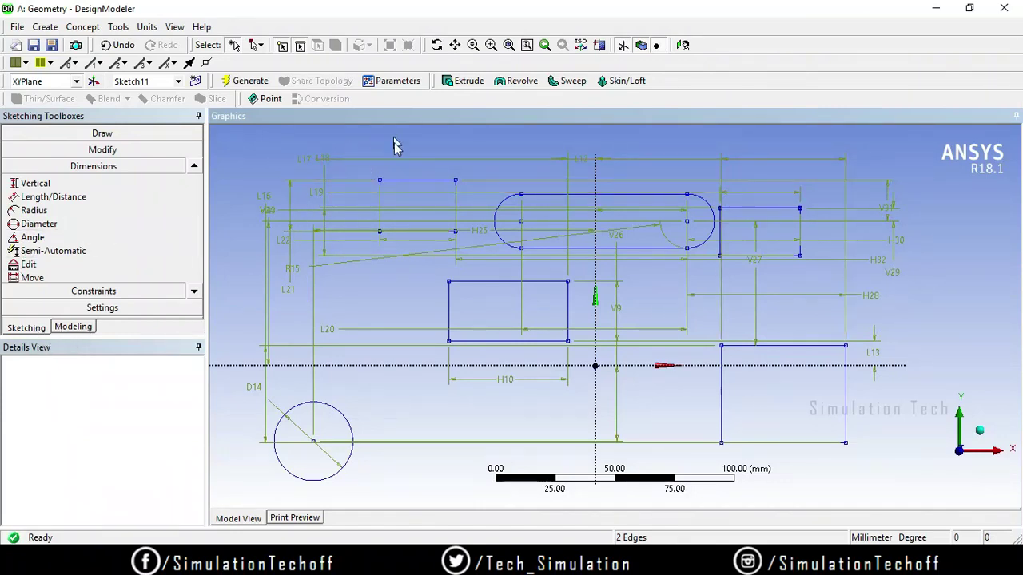
Step: Select the width dimension of the upper-right rectangle, open its value for editing and close it again
left_click(354, 201)
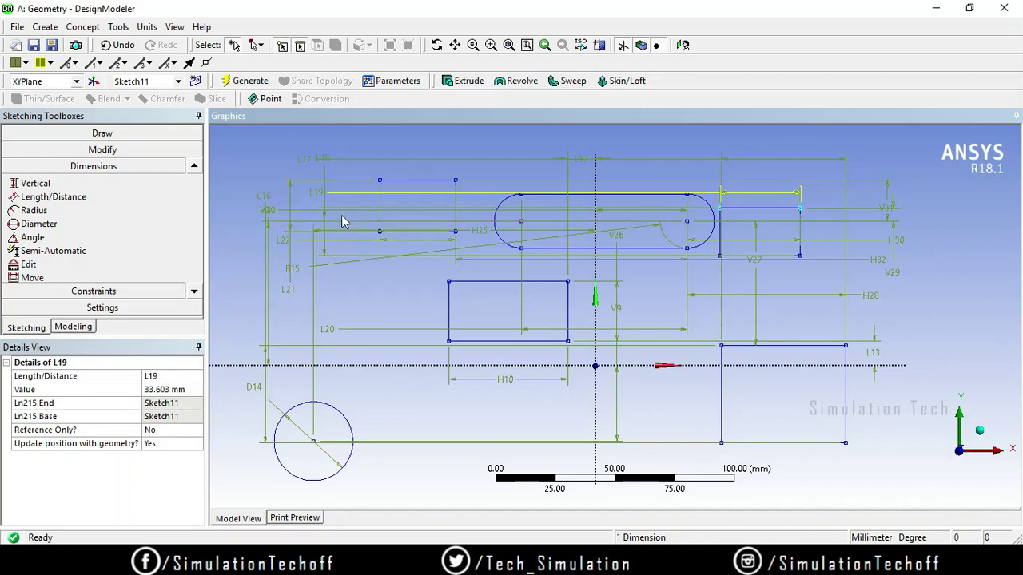
left_click(185, 389)
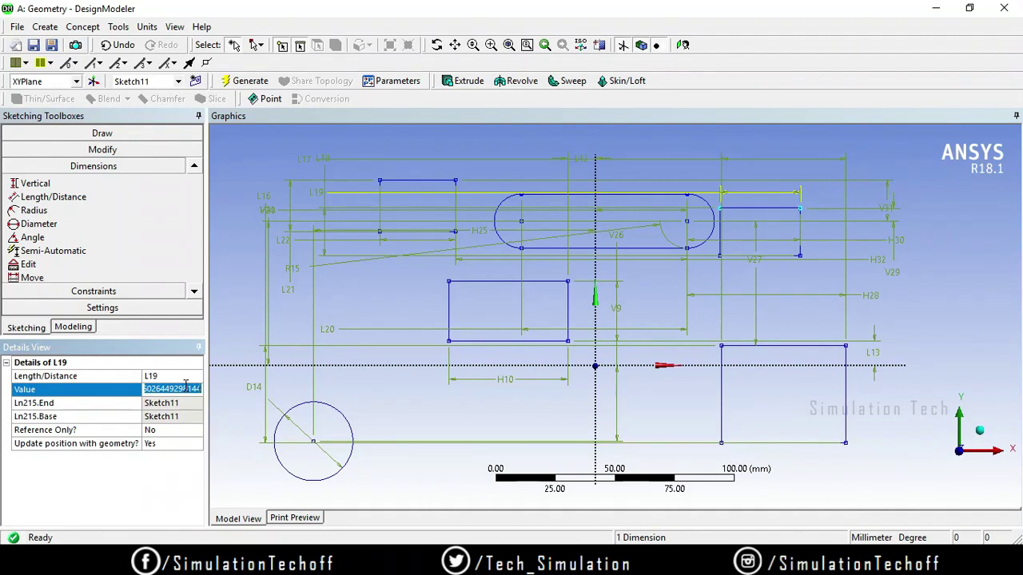
key("Return")
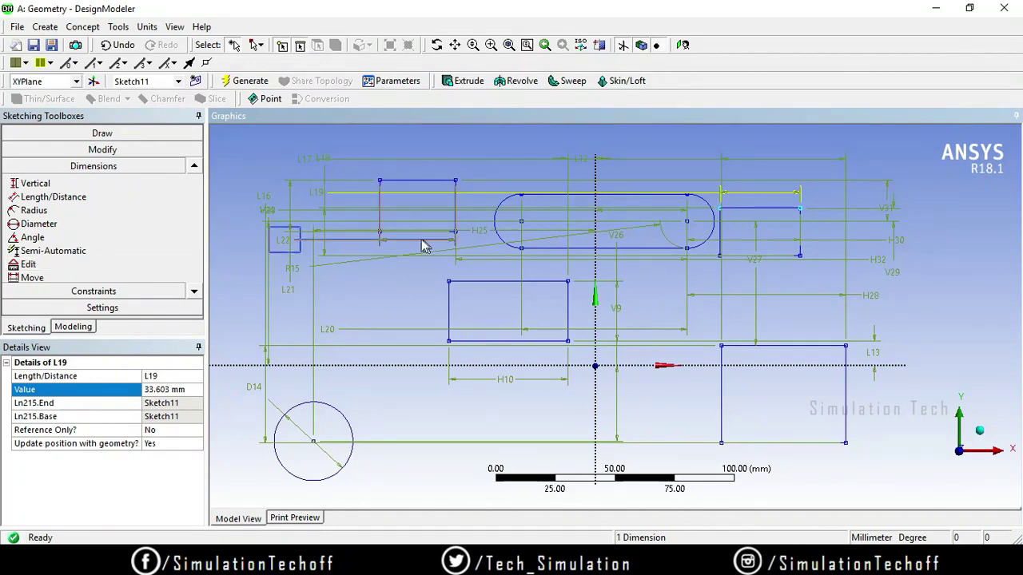
Step: Undo the latest sketch changes several times in a row
left_click(112, 45)
left_click(112, 46)
left_click(112, 46)
left_click(112, 45)
left_click(111, 45)
left_click(112, 46)
left_click(112, 45)
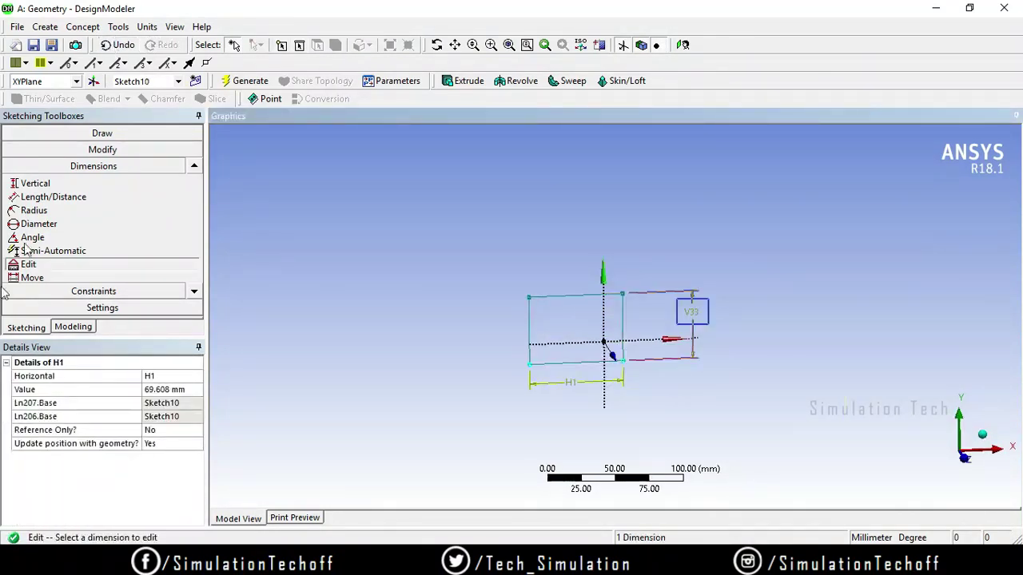
Step: Delete Sketch10 from the XYPlane and confirm the deletion
left_click(77, 327)
left_click(101, 157)
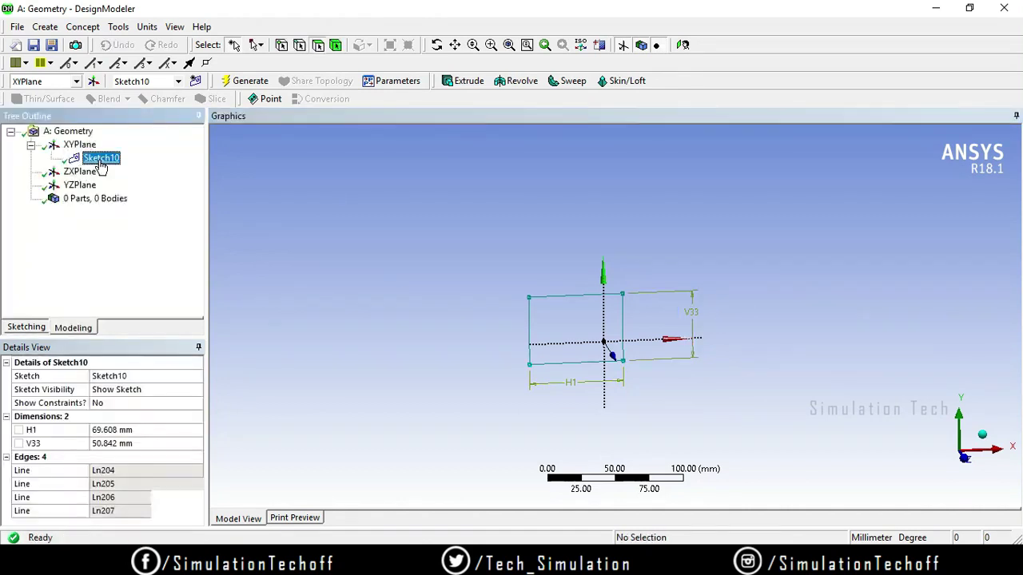
right_click(100, 158)
left_click(156, 219)
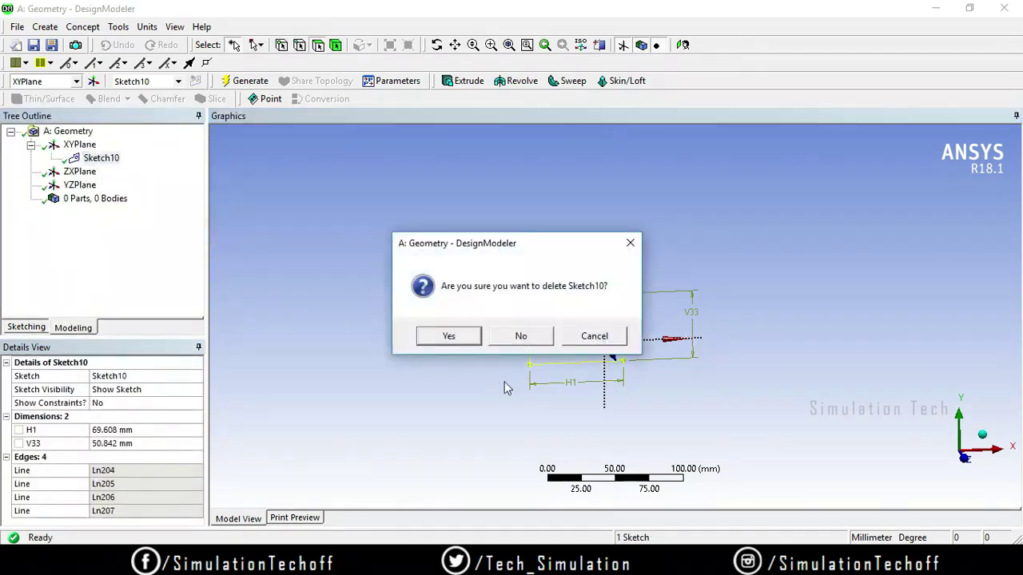
left_click(448, 336)
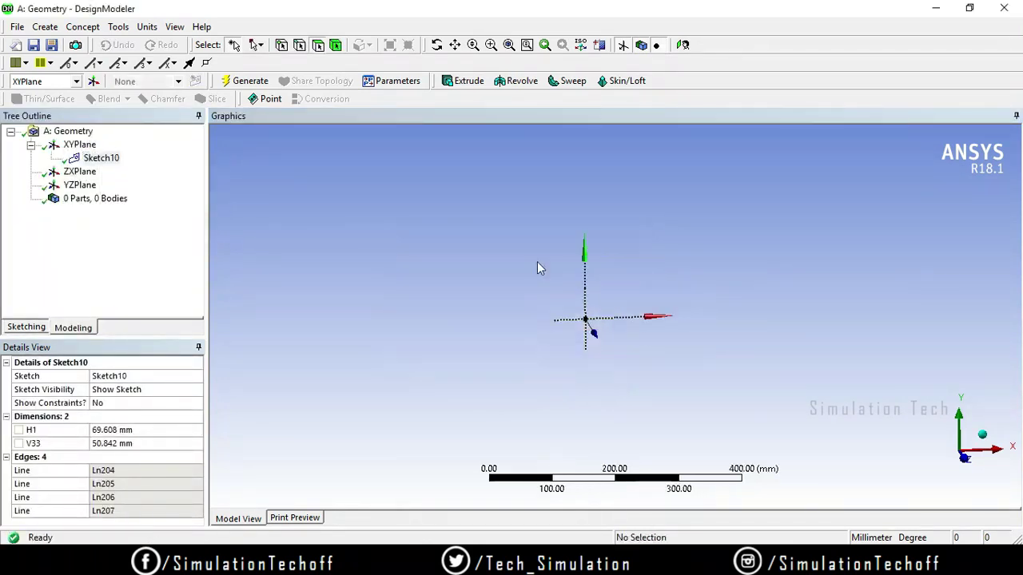
Step: Create a new sketch on the XYPlane and draw a rectangle about 29 by 14 mm above and left of the origin
left_click(967, 468)
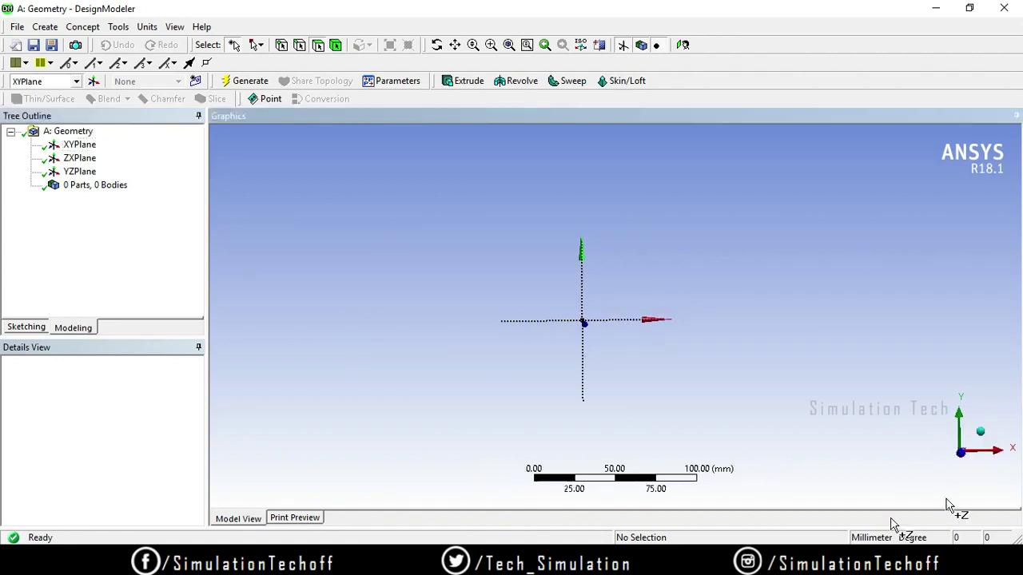
left_click(195, 80)
left_click(32, 328)
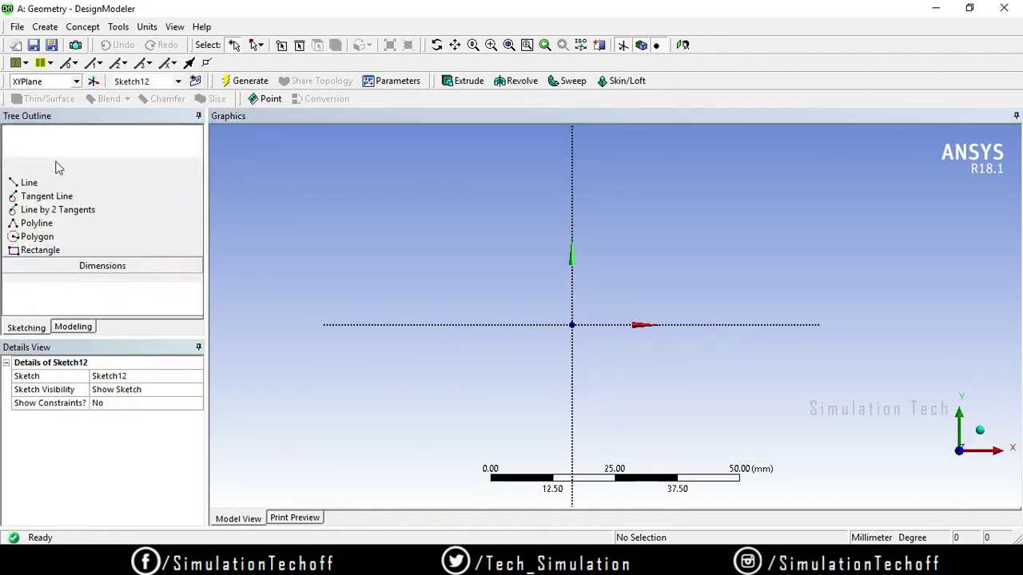
left_click(40, 218)
left_click(325, 187)
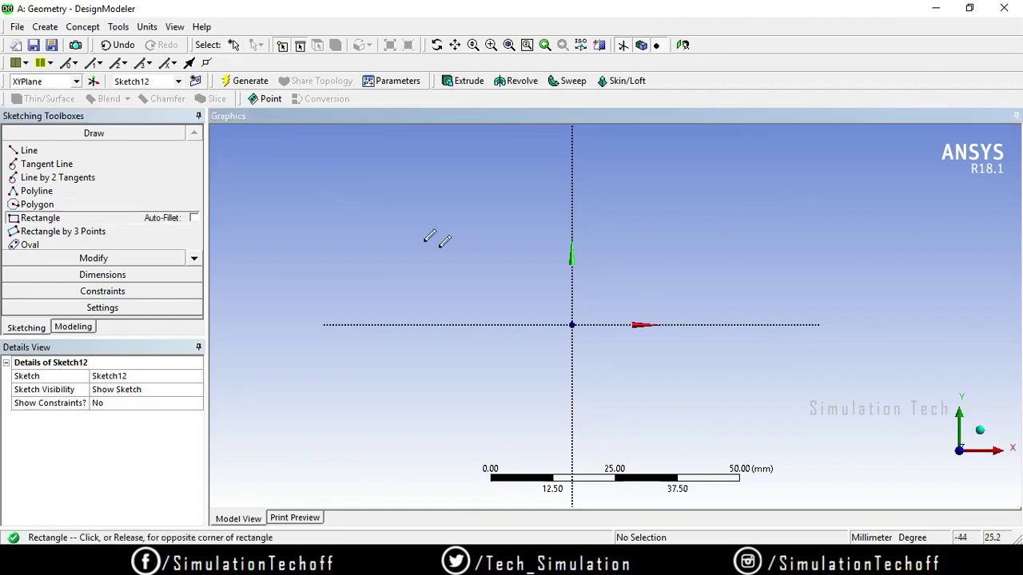
left_click(473, 258)
Step: Dimension the rectangle's height beside its right edge and its width below its bottom edge with the General tool
left_click(92, 275)
left_click(474, 217)
left_click(518, 233)
left_click(394, 257)
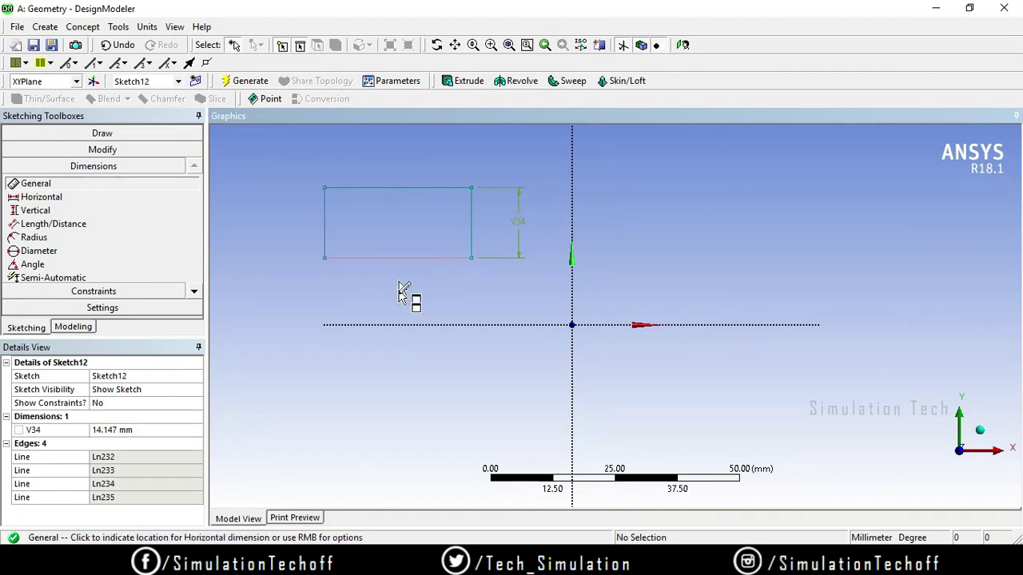
left_click(414, 304)
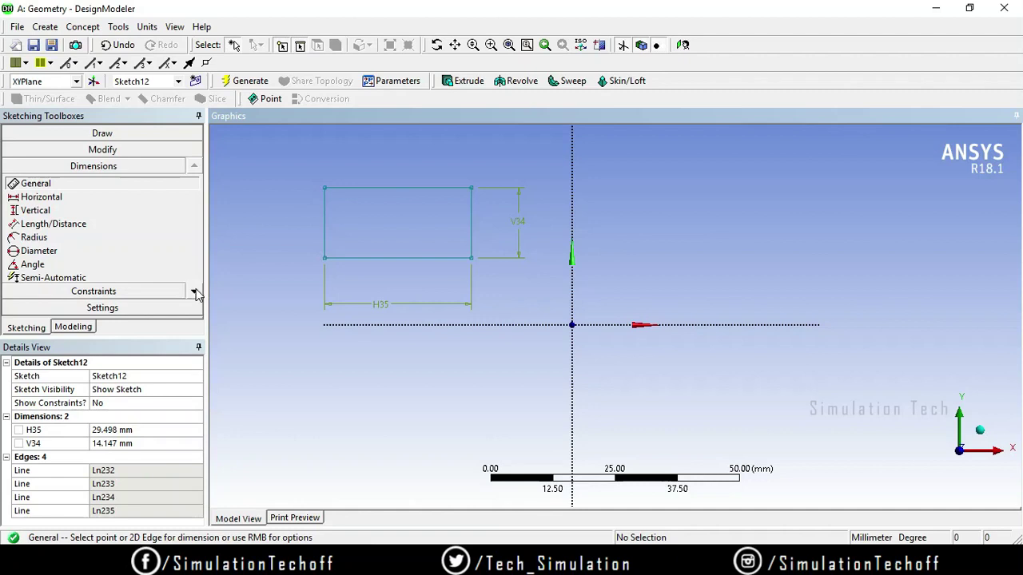
Step: Set the rectangle's vertical dimension to 20 mm with the Edit dimension tool
scroll(160, 284, "down", 4)
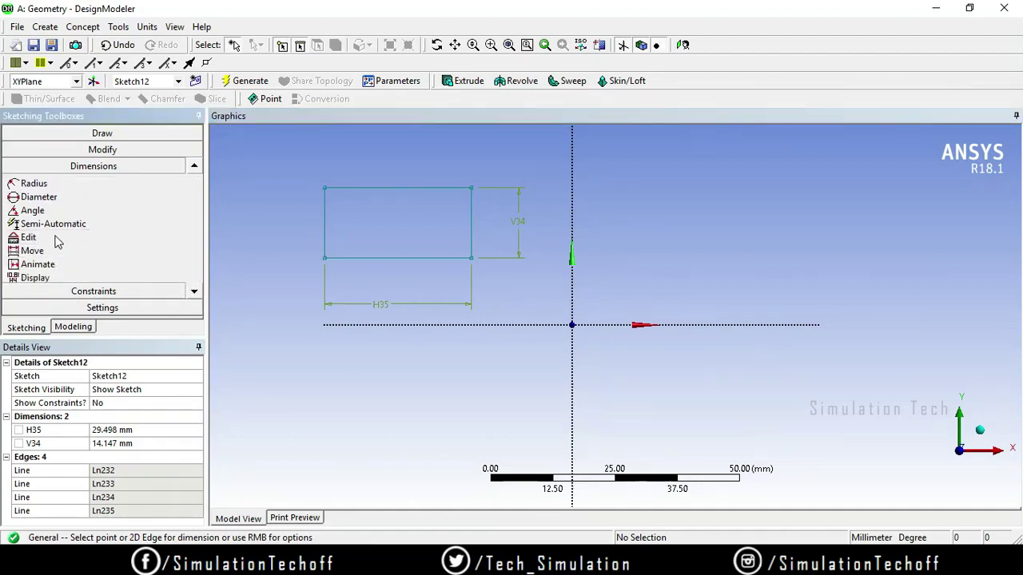
left_click(32, 238)
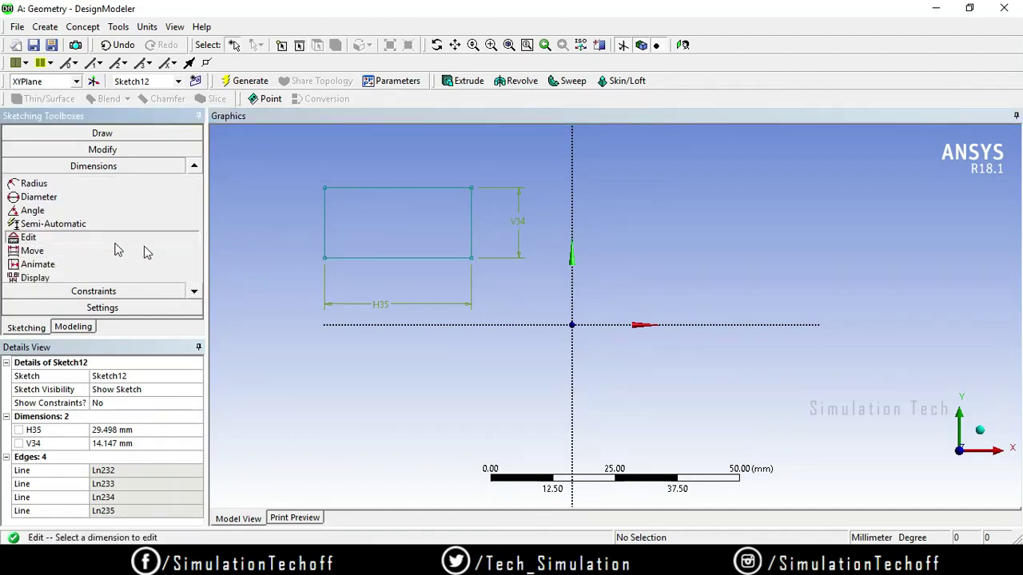
left_click(520, 210)
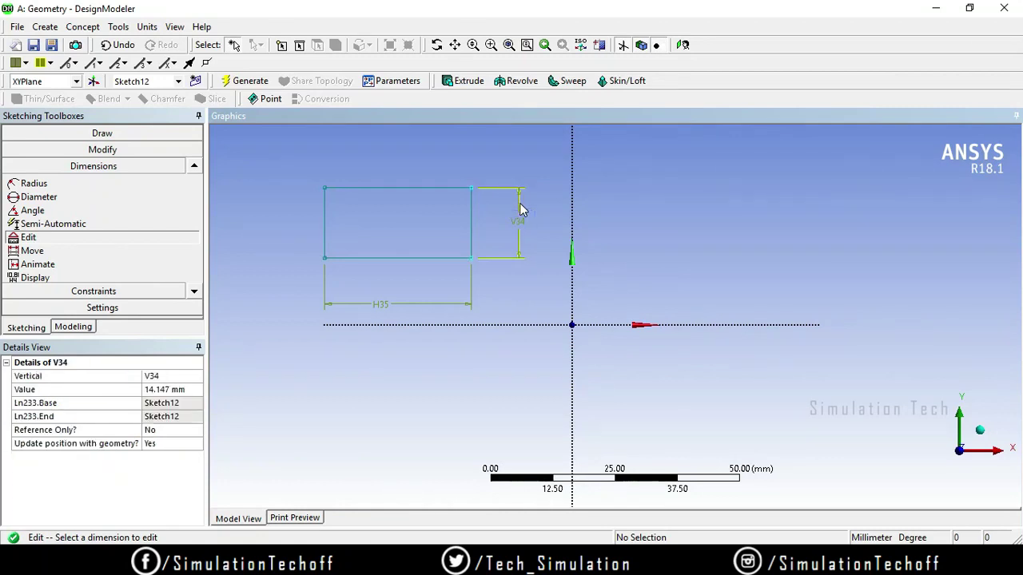
left_click(181, 390)
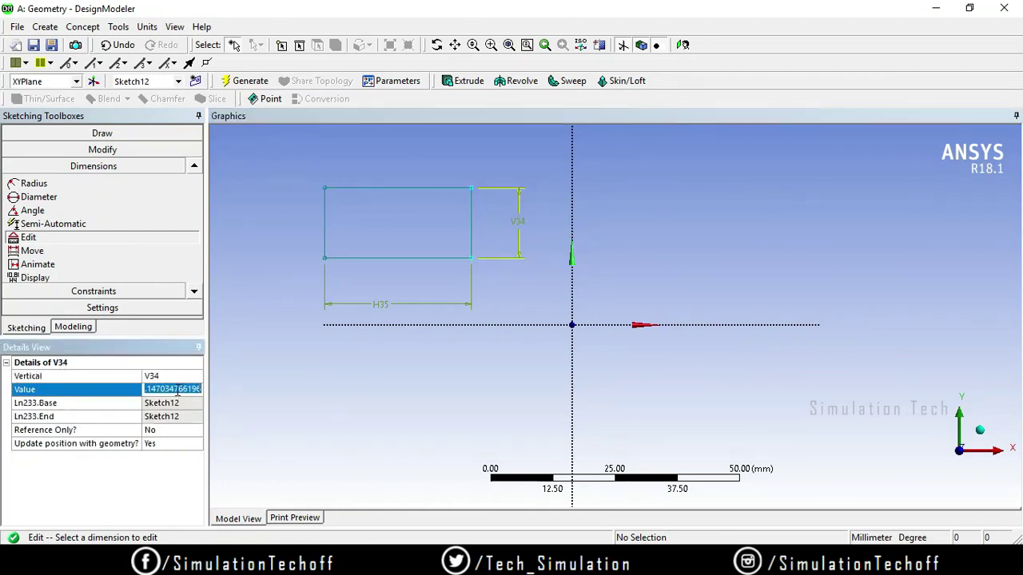
type("20")
key("Return")
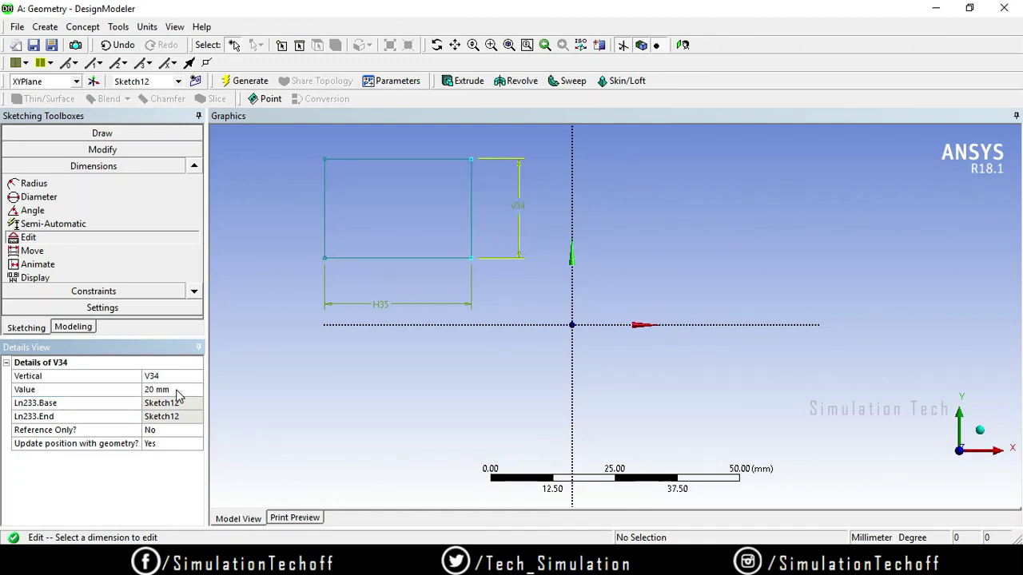
Step: Set the rectangle's horizontal dimension to 35 mm
left_click(382, 307)
left_click(165, 391)
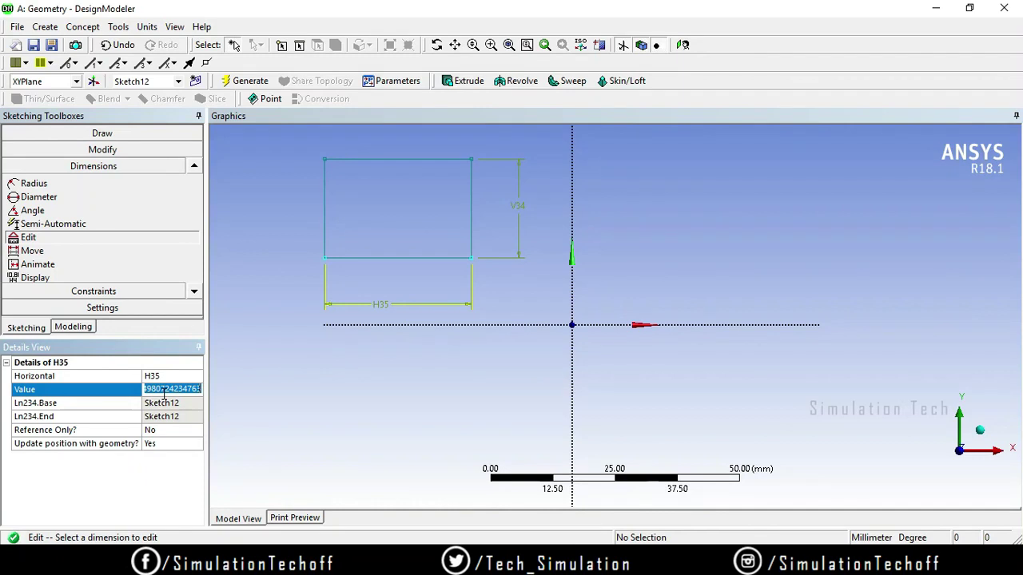
type("35")
key("Return")
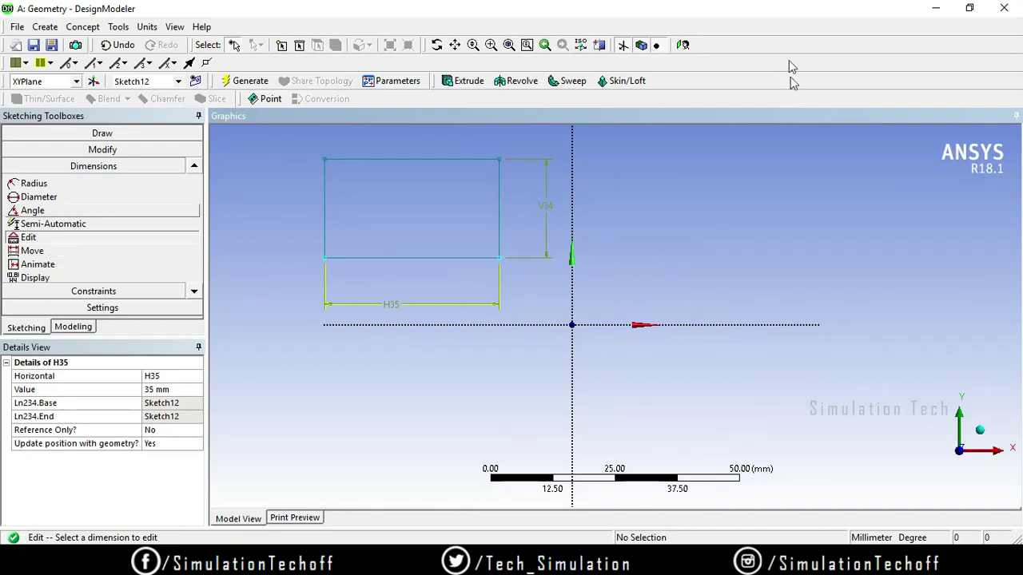
Step: Move the vertical dimension text past the Y axis and below the X axis, and the horizontal dimension below the X axis
left_click(127, 253)
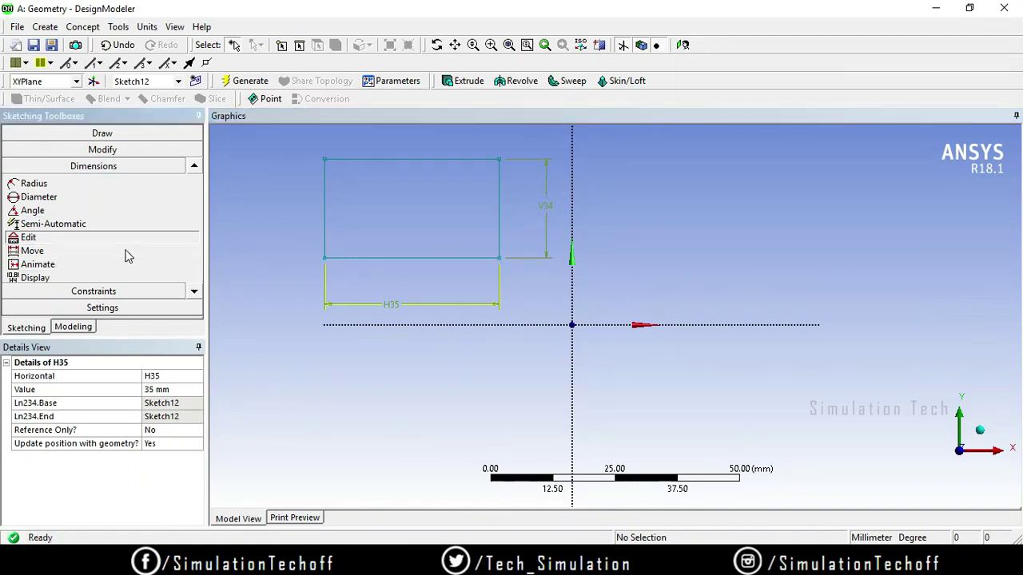
left_click(546, 205)
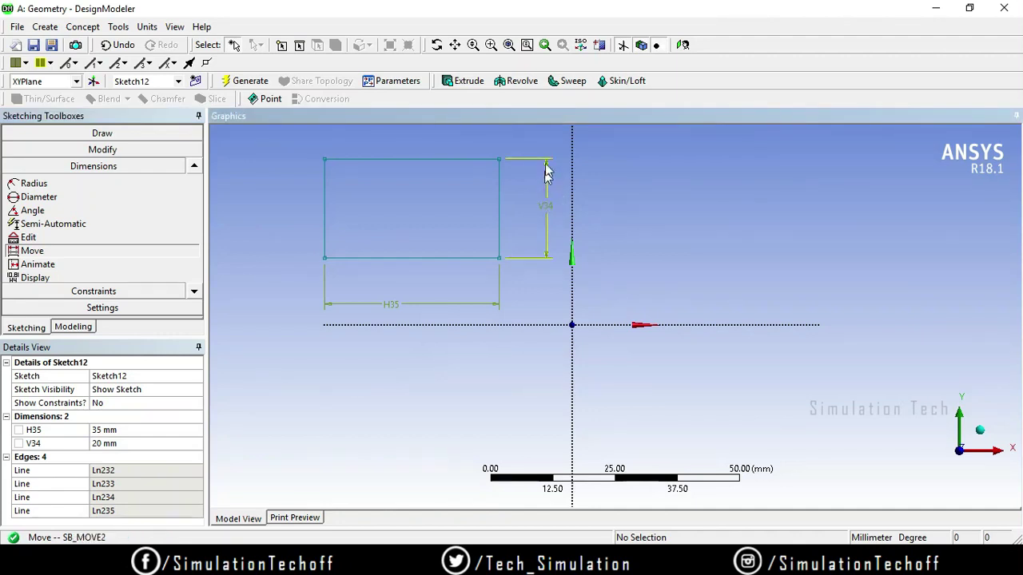
left_click(760, 398)
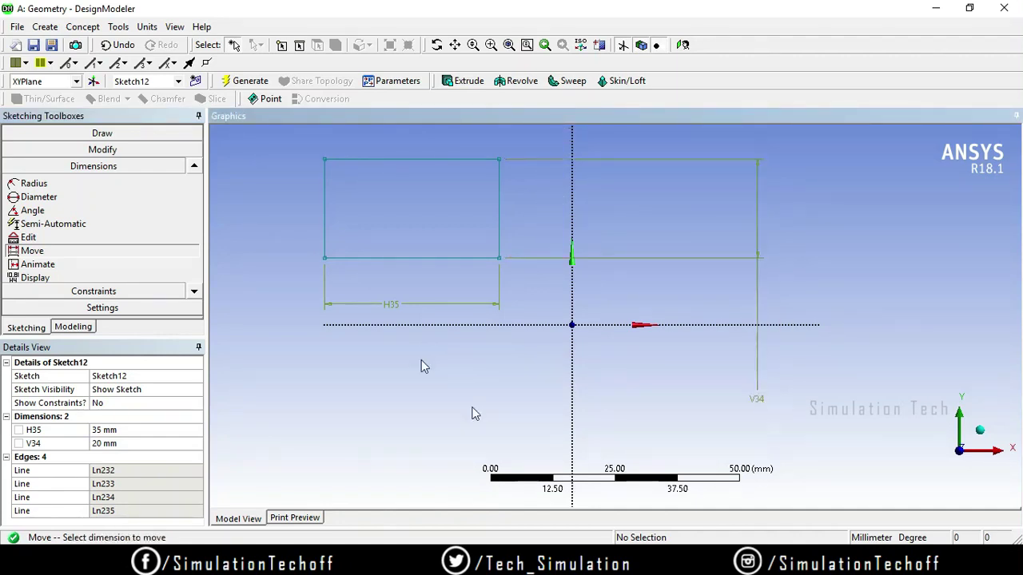
left_click(392, 306)
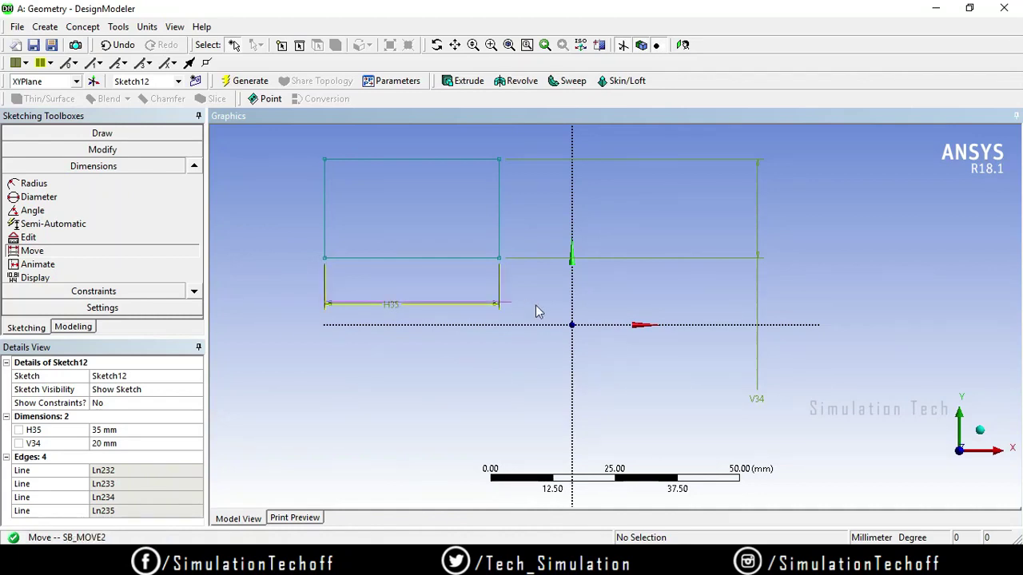
left_click(653, 392)
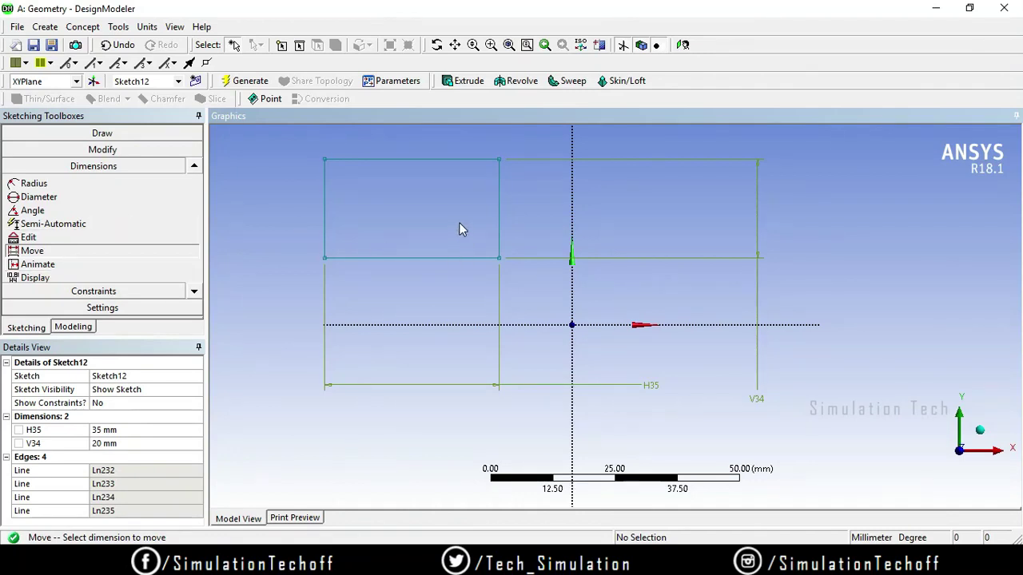
Step: Animate the rectangle's horizontal and vertical dimensions with 3 cycles each
middle_click_drag(445, 228, 594, 302, "ctrl")
scroll(607, 296, "up", 2)
scroll(606, 295, "down", 2)
scroll(607, 296, "down", 2)
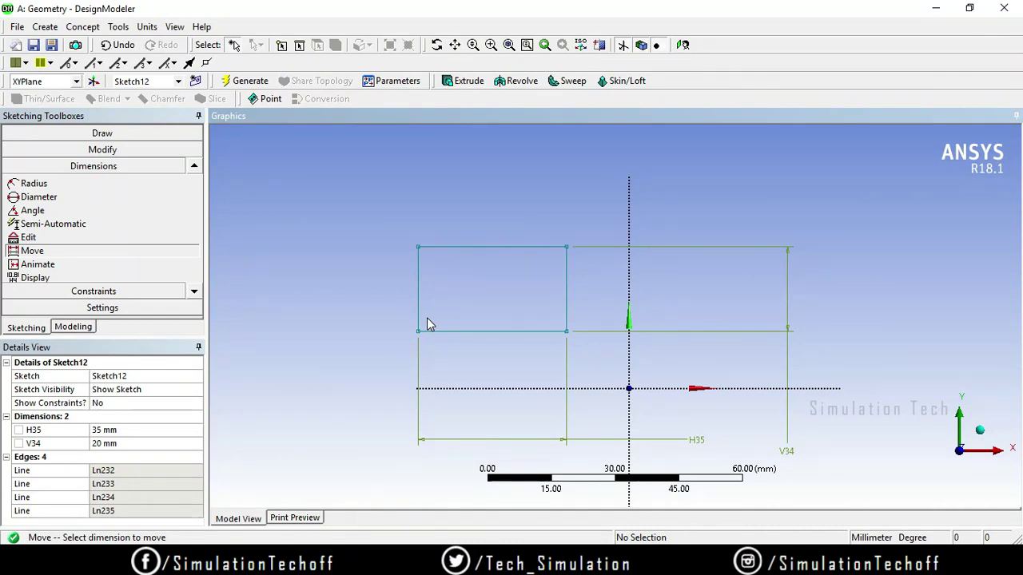
left_click(71, 261)
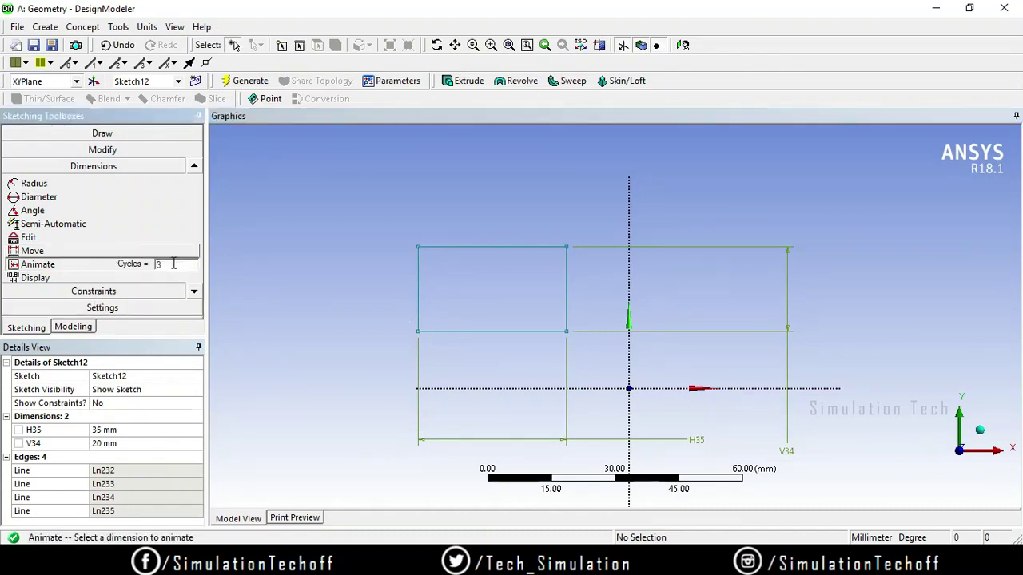
left_click(701, 441)
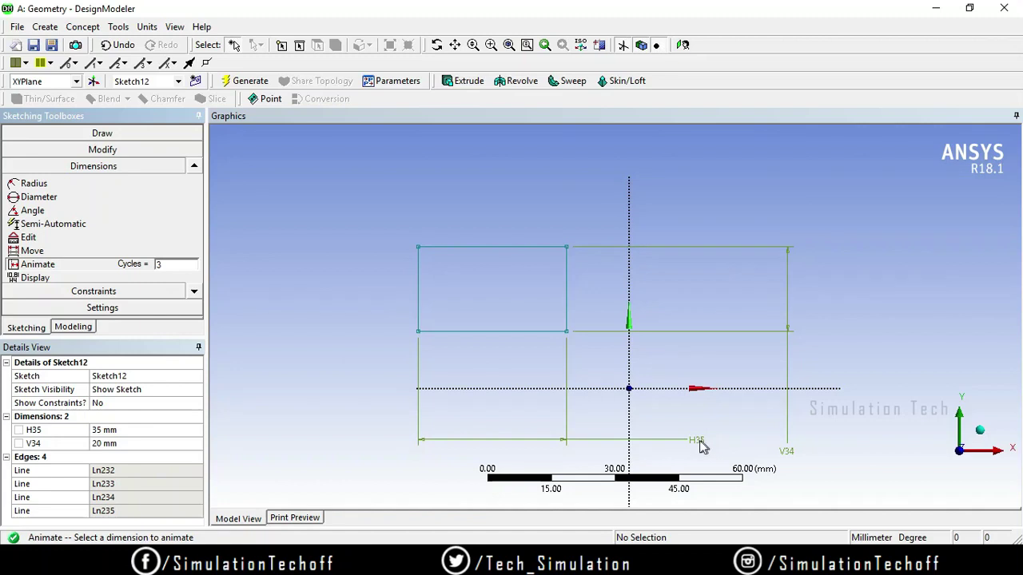
left_click(695, 439)
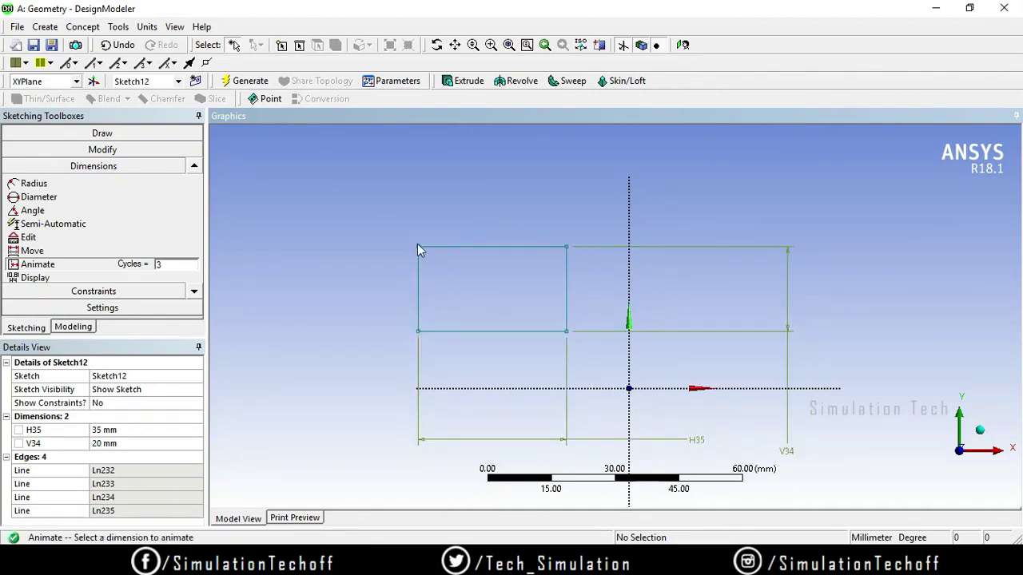
left_click(787, 454)
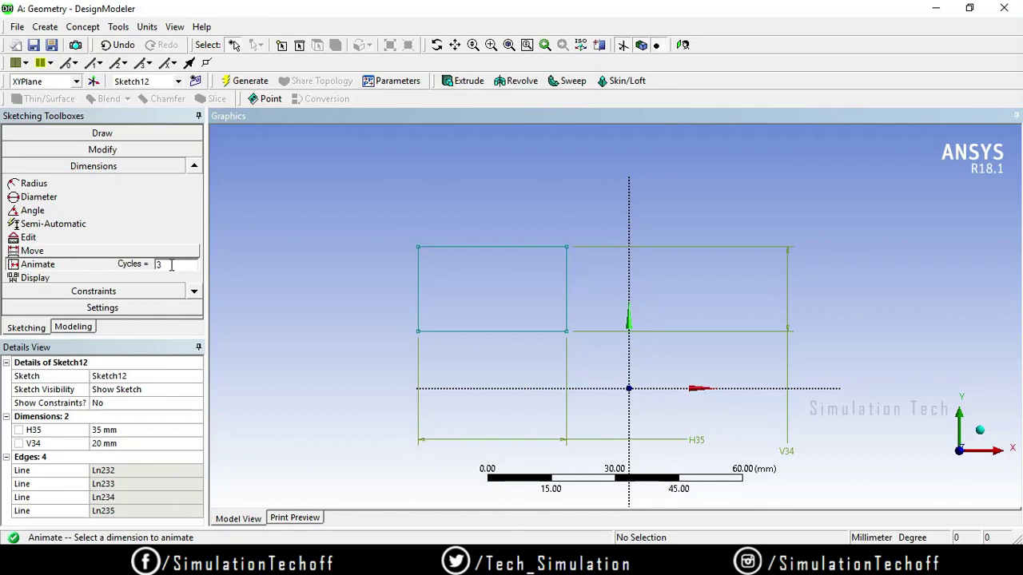
Step: Display the dimension values on the sketch and switch the dimension names off and back on
scroll(715, 464, "down", 1)
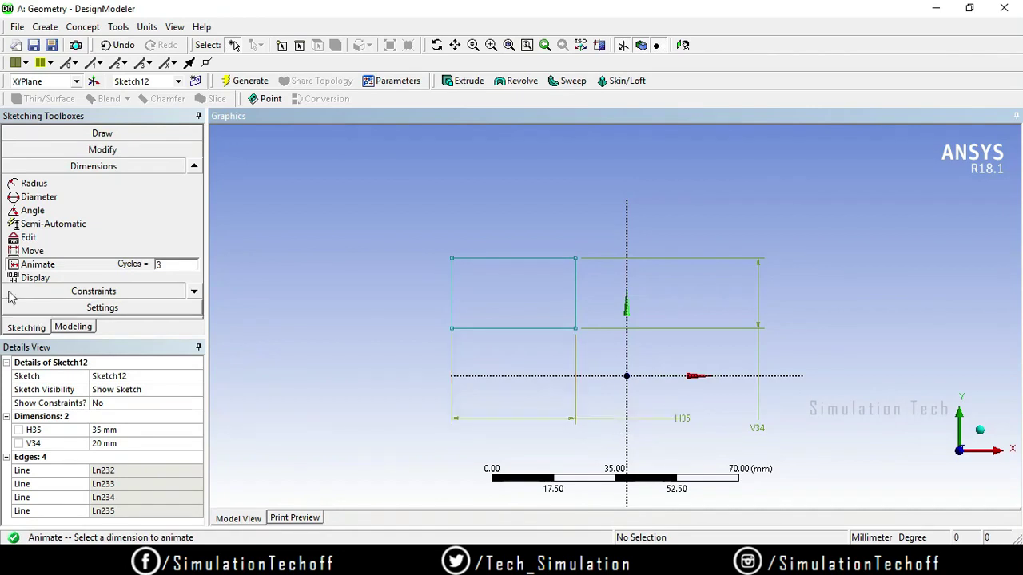
left_click(31, 278)
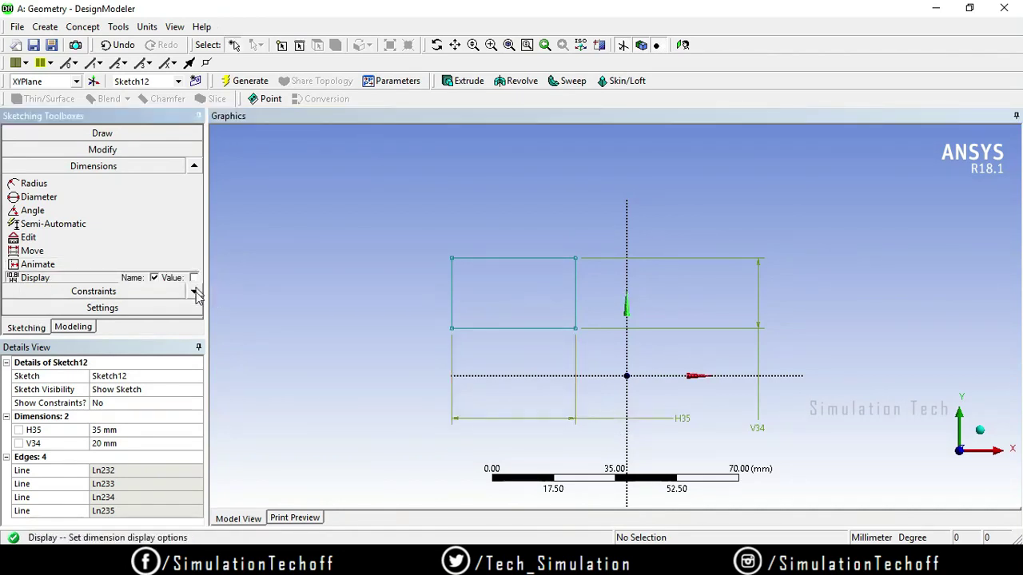
left_click(195, 293)
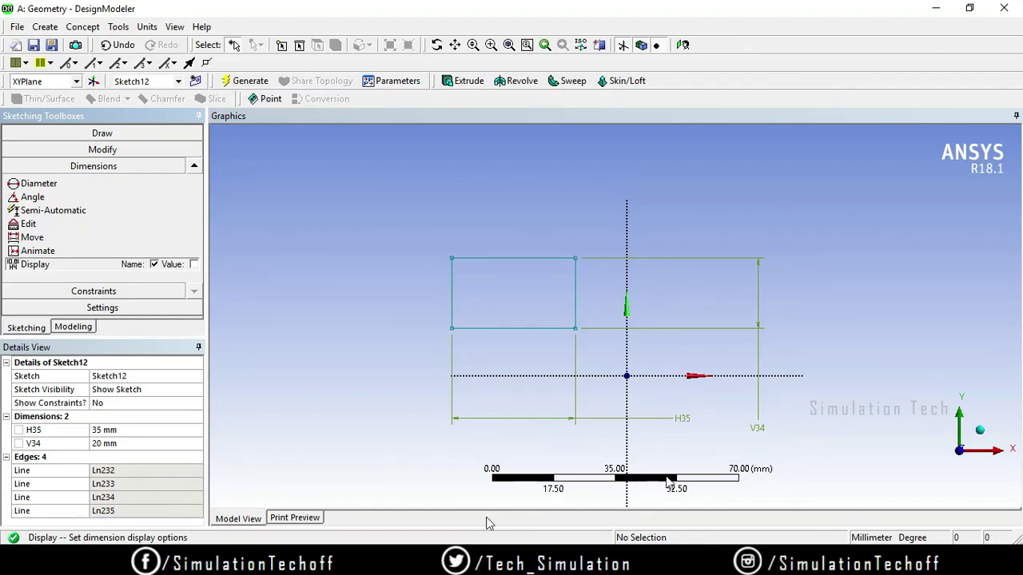
left_click(194, 264)
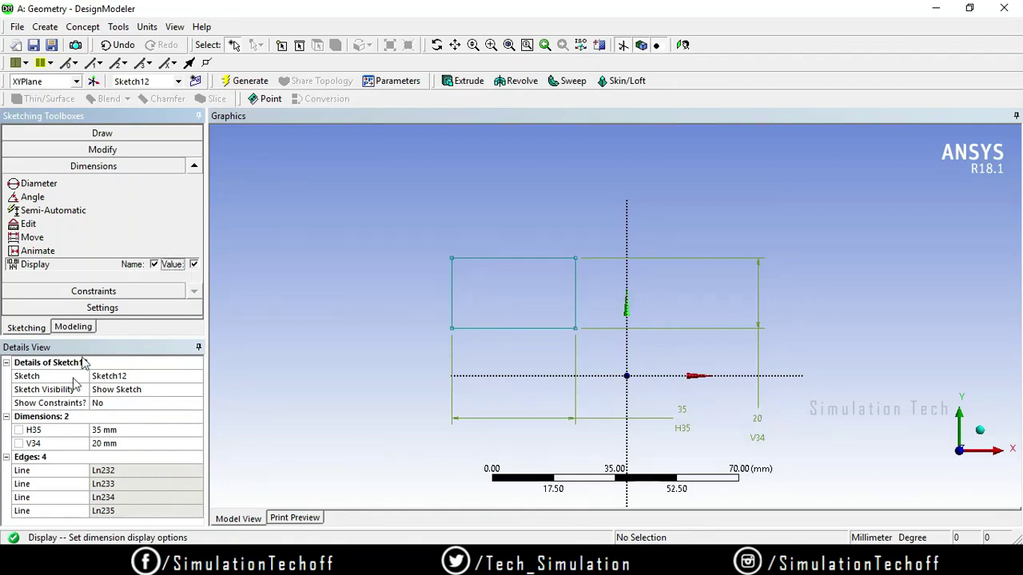
left_click(154, 265)
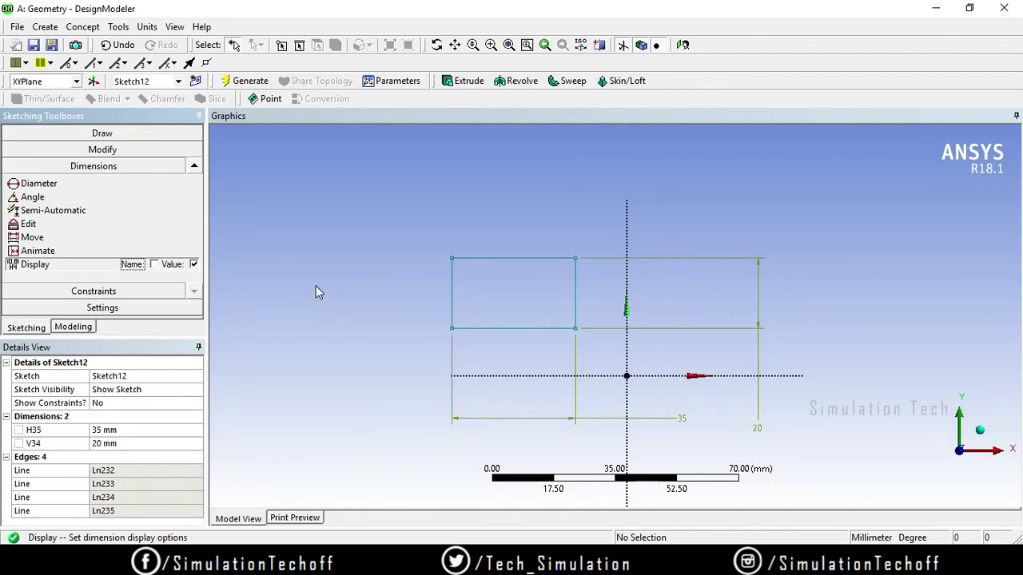
left_click(154, 264)
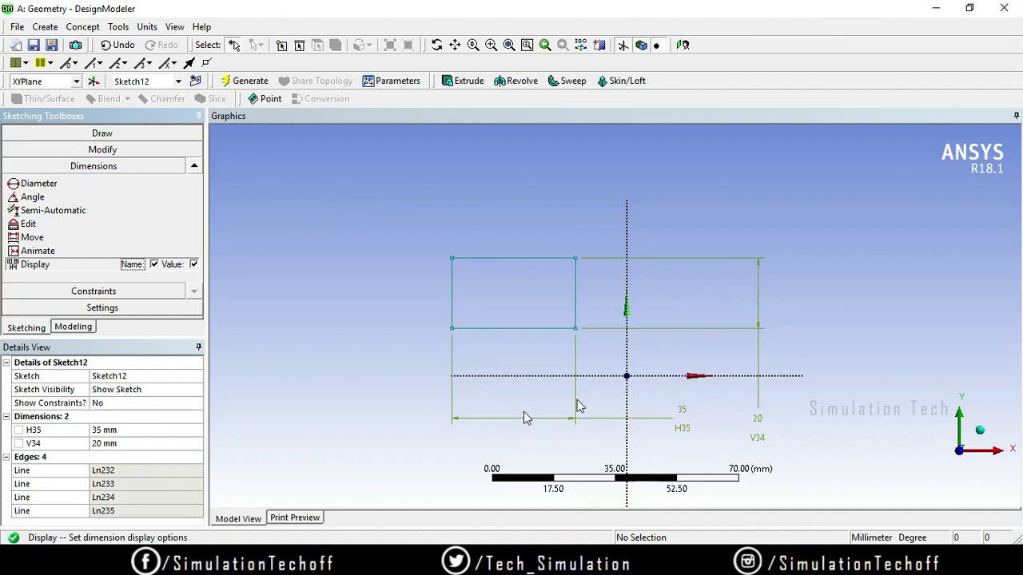
mouse_move(192, 169)
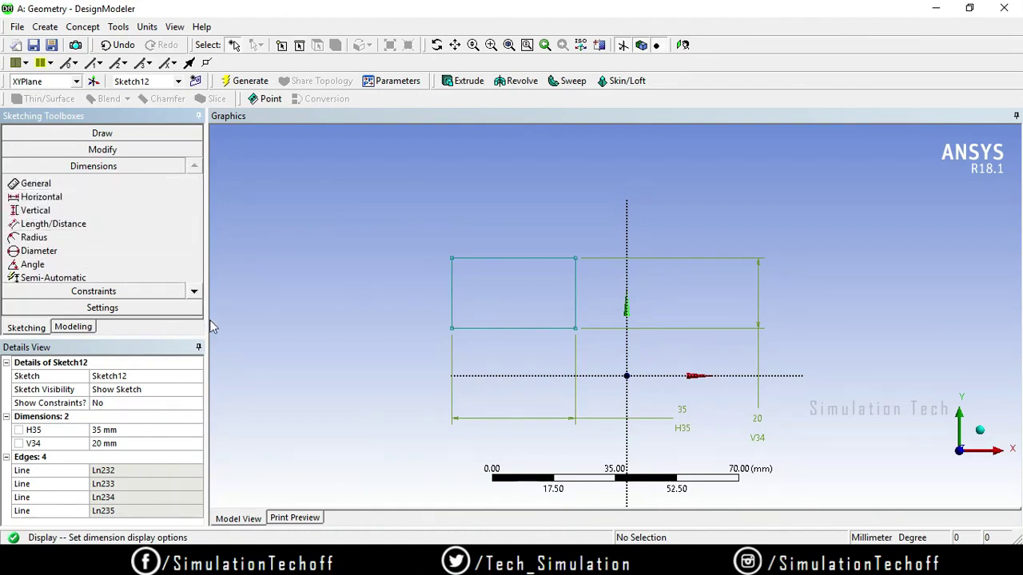
mouse_move(194, 296)
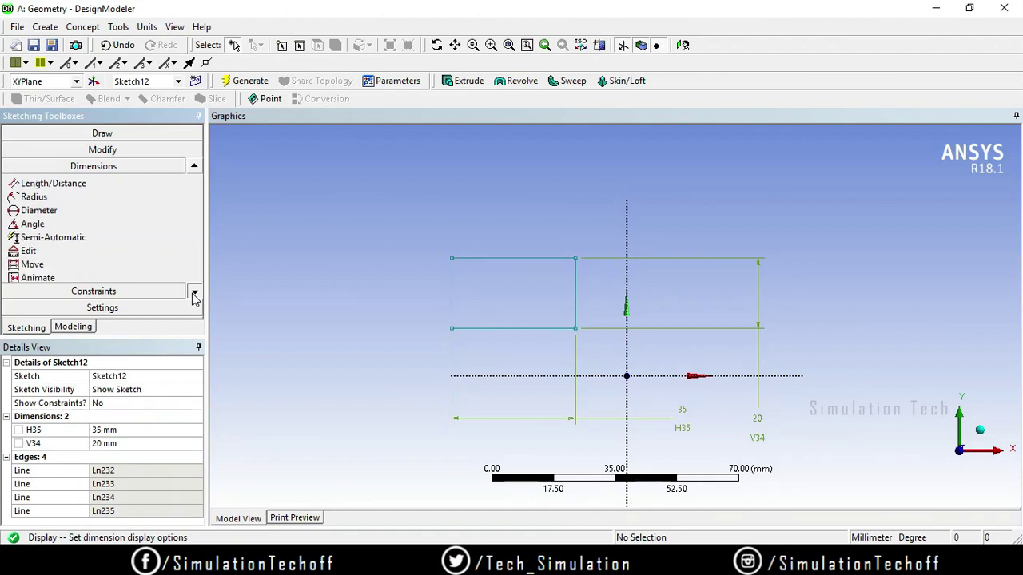